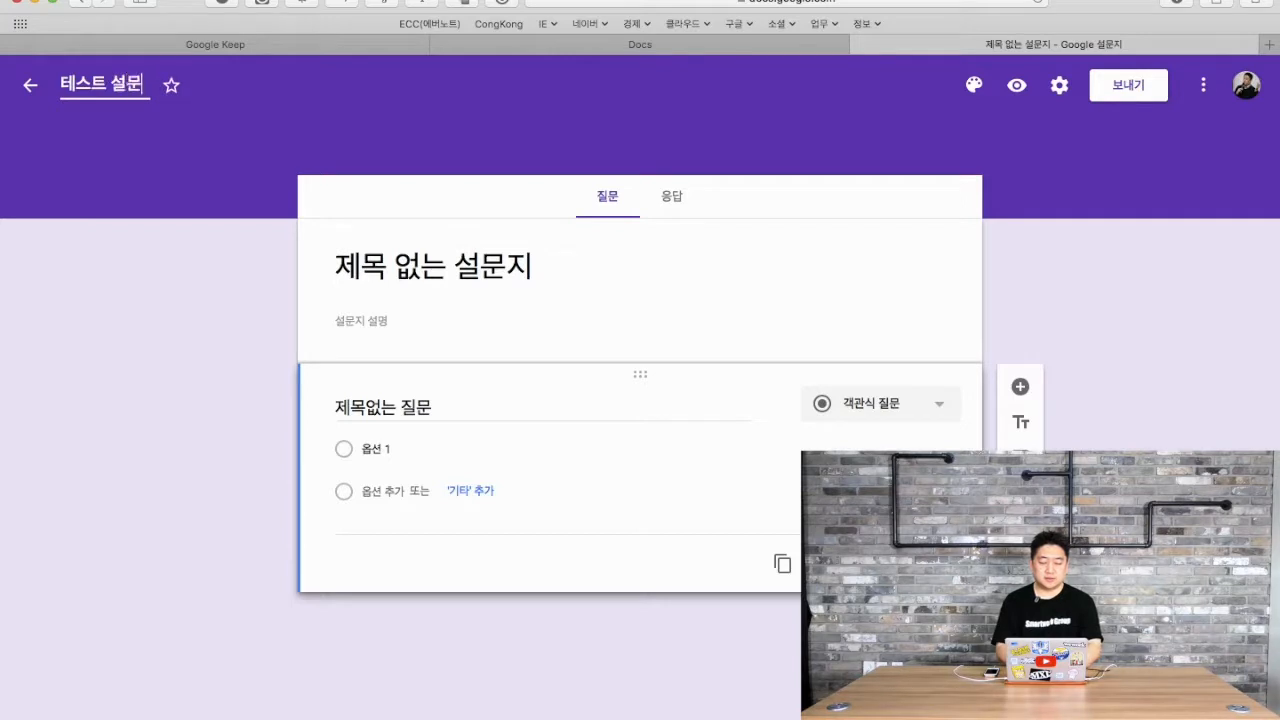
- Finish the file name '테스트 설문지 2018' and apply it as the form title
text(2018)
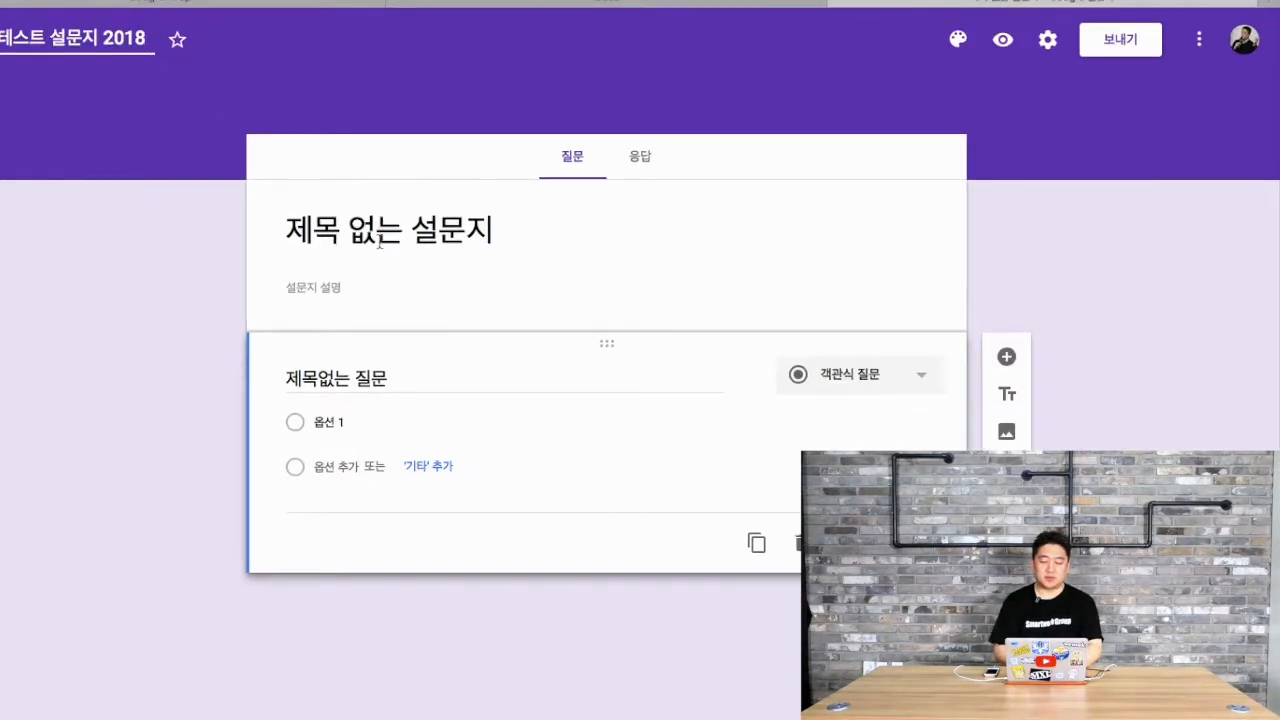
click(389, 240)
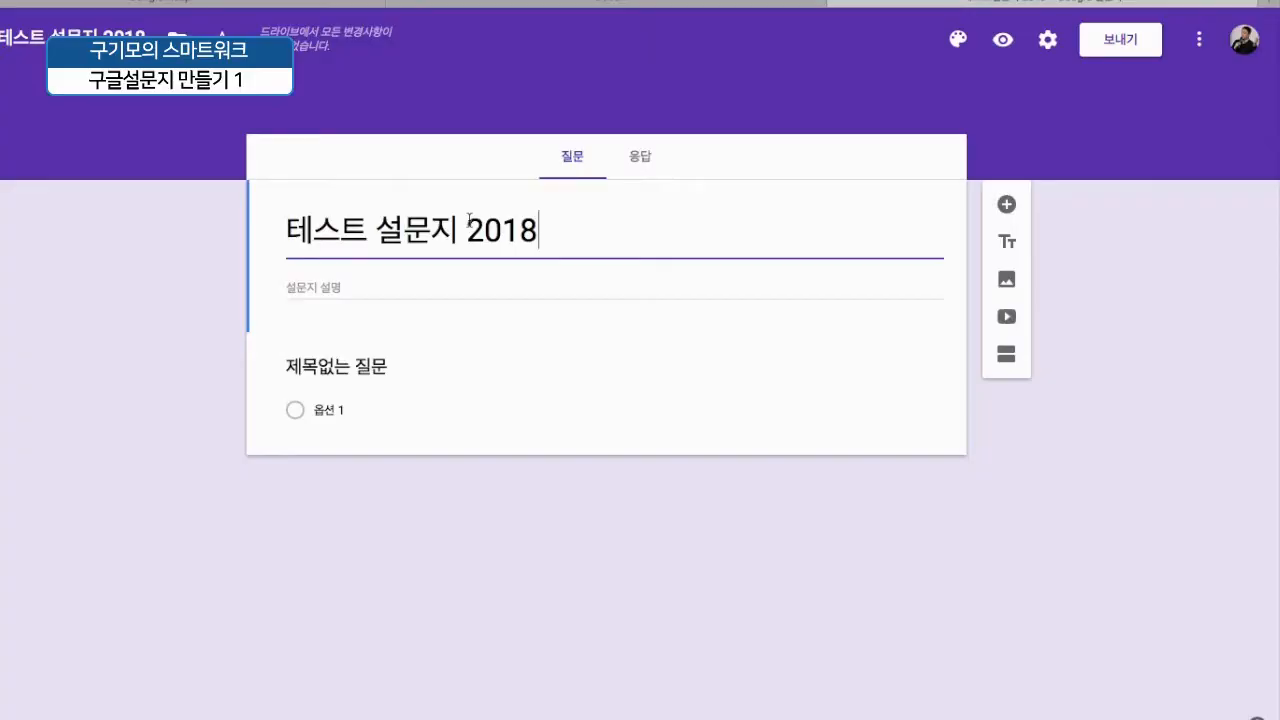
- Retitle the form '교육용 설문지' and start the description with a greeting line
triple_click(574, 236)
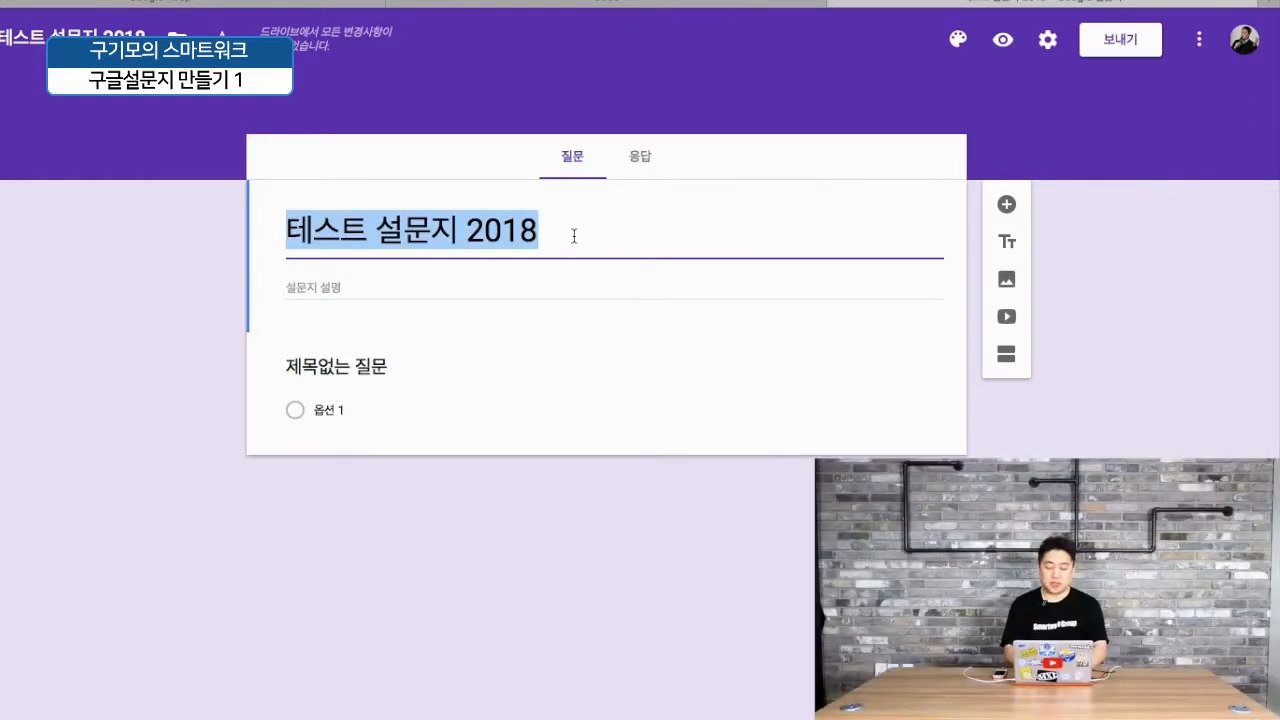
text(교육용 설문지)
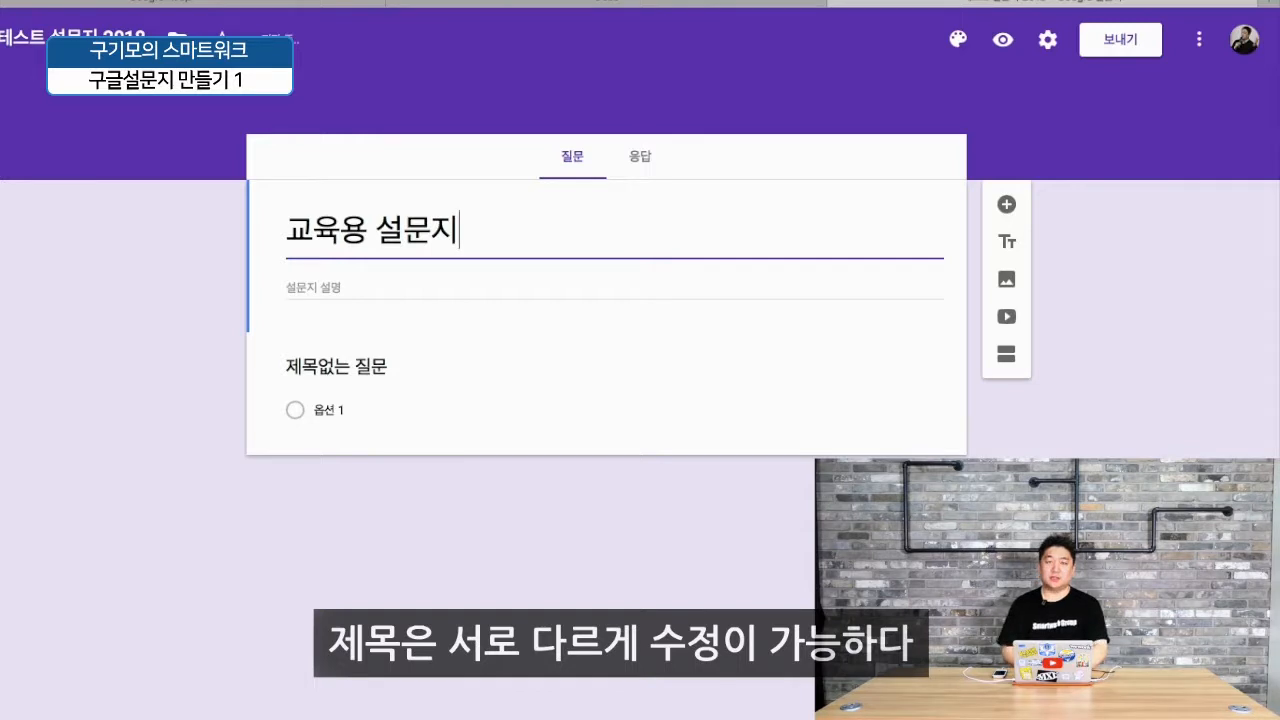
click(428, 288)
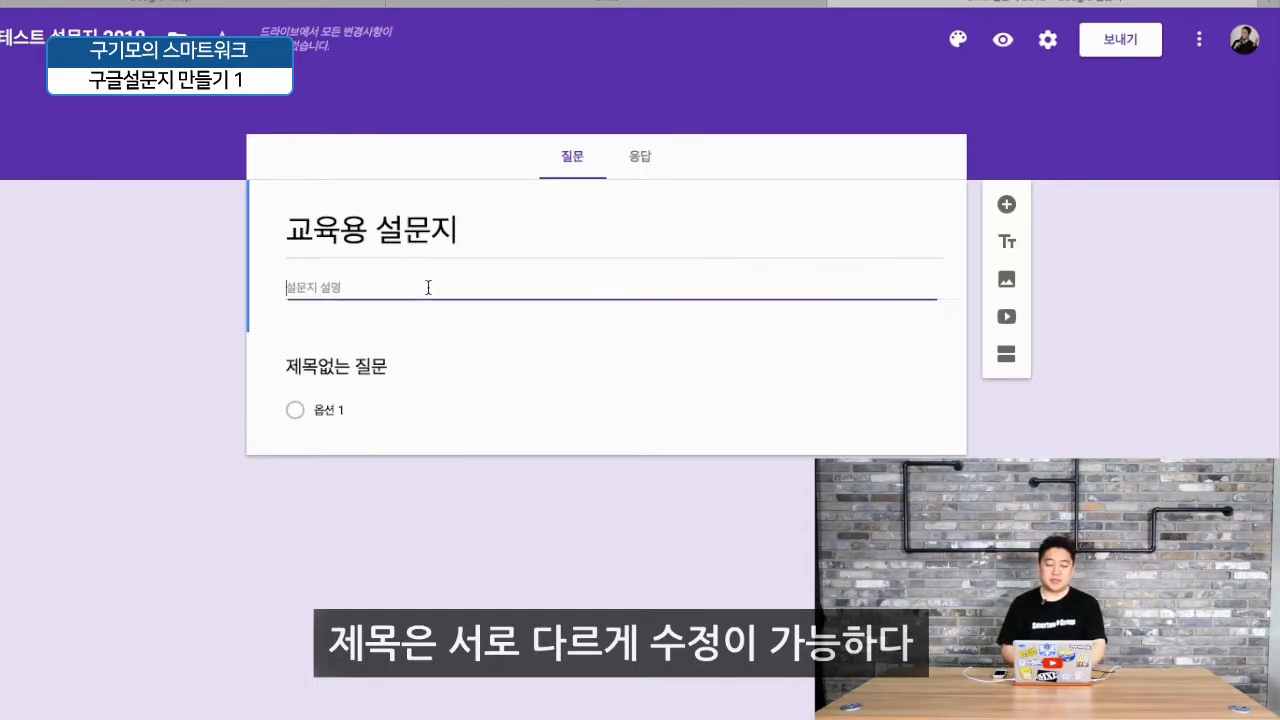
text(안녕하세요)
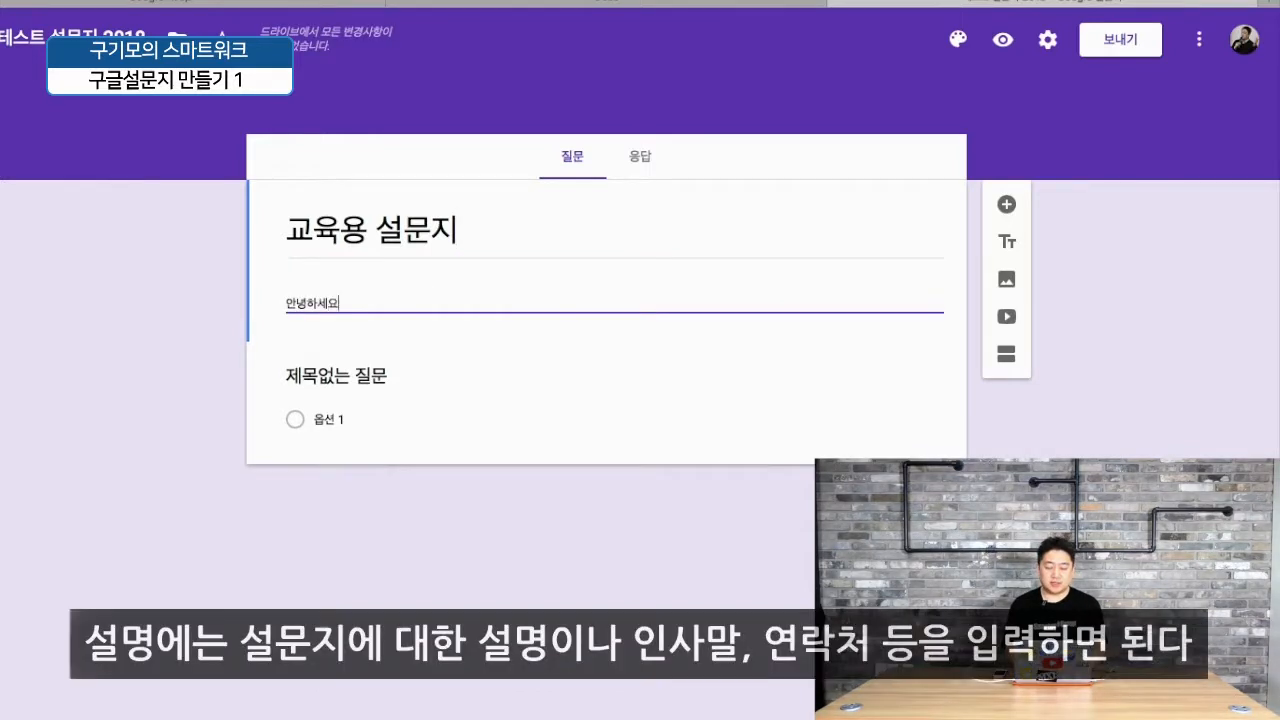
text(, 구기모 입니)
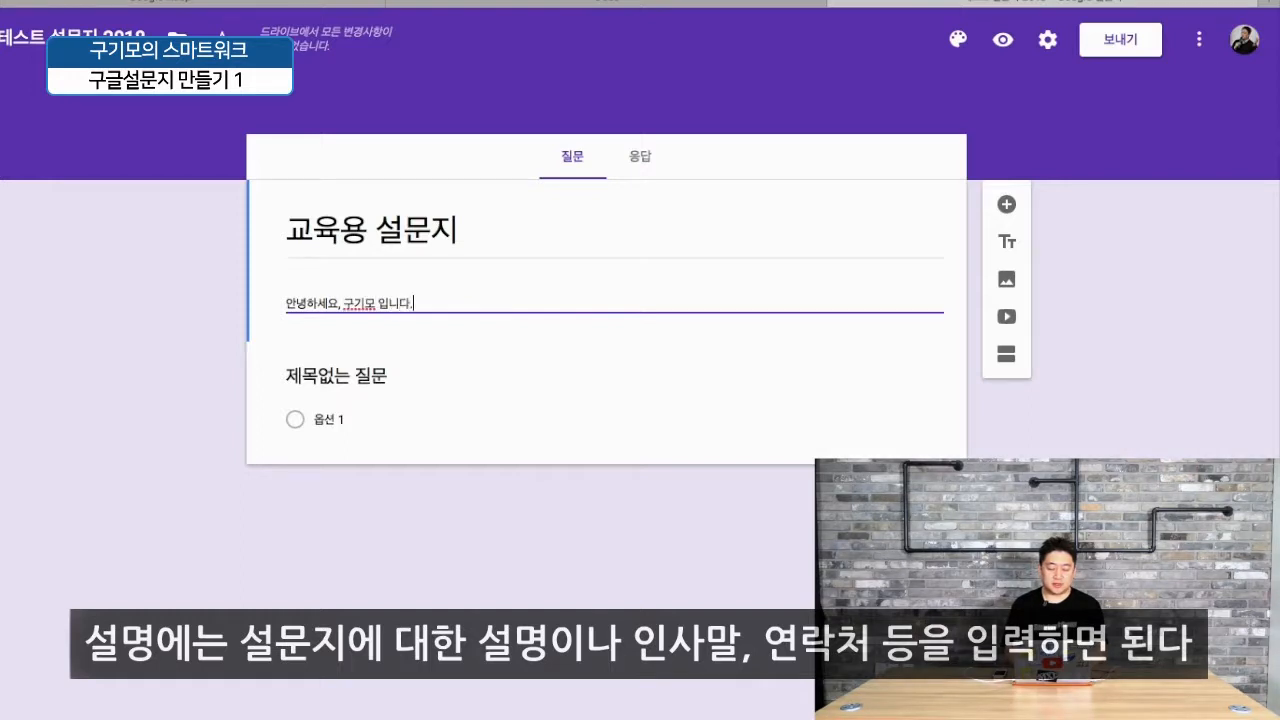
text(다.)
- Add description lines '연락처', '이메일' and '설문에 답변 부탁드립니다.'
key(Return)
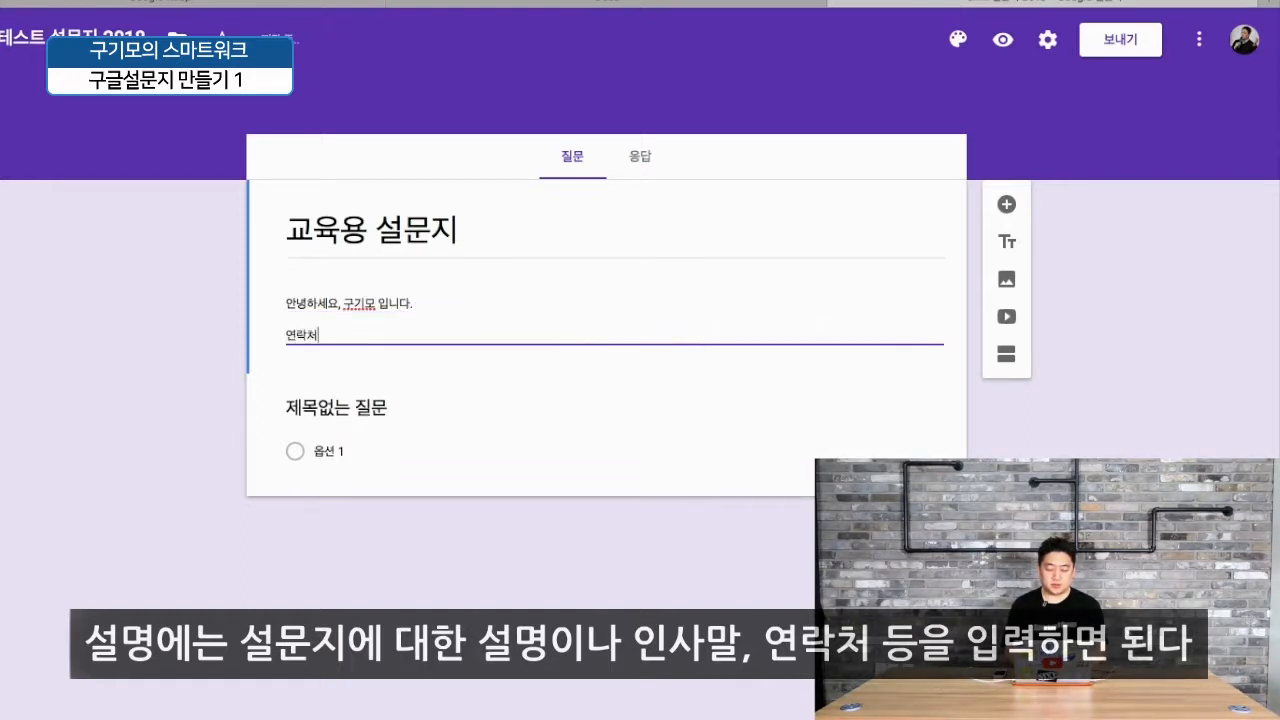
text(연락처)
key(Return)
text(이메일)
key(Return)
text(설문)
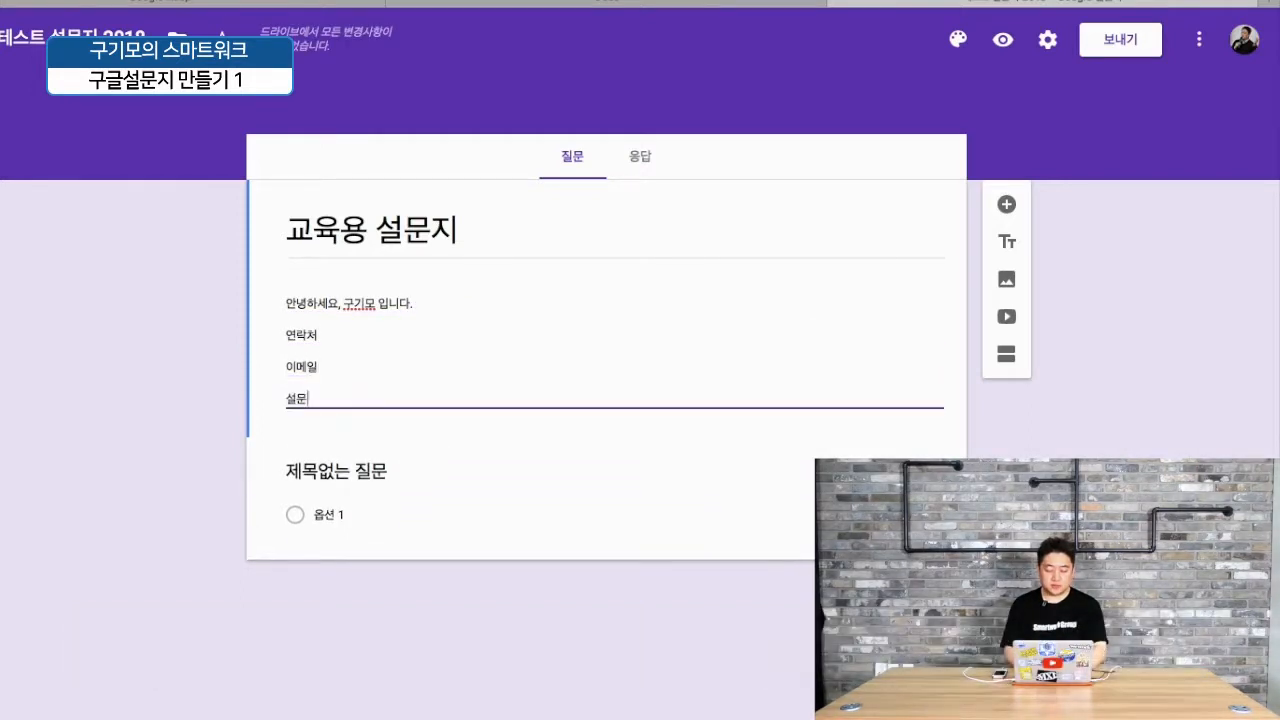
text(에 ㄷ답변 부타)
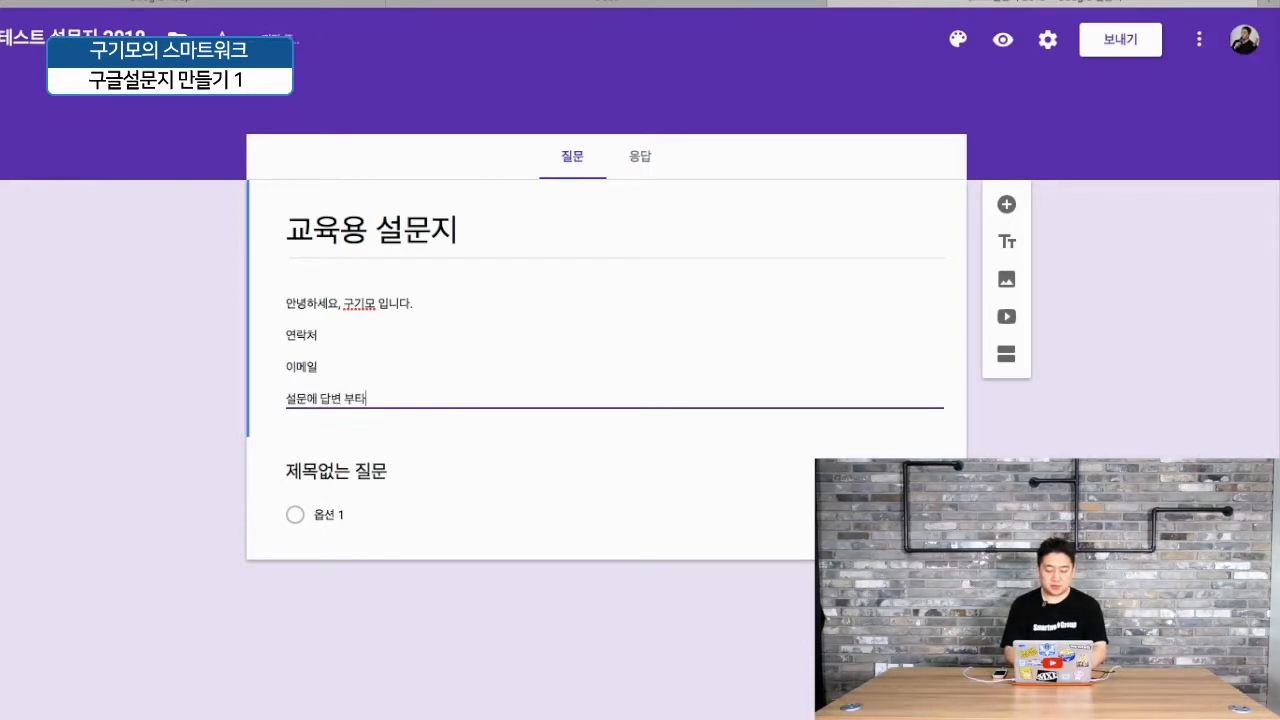
text(그립니)
key(BackSpace)
key(BackSpace)
key(BackSpace)
key(BackSpace)
text(탁드립니다.)
key(Return)
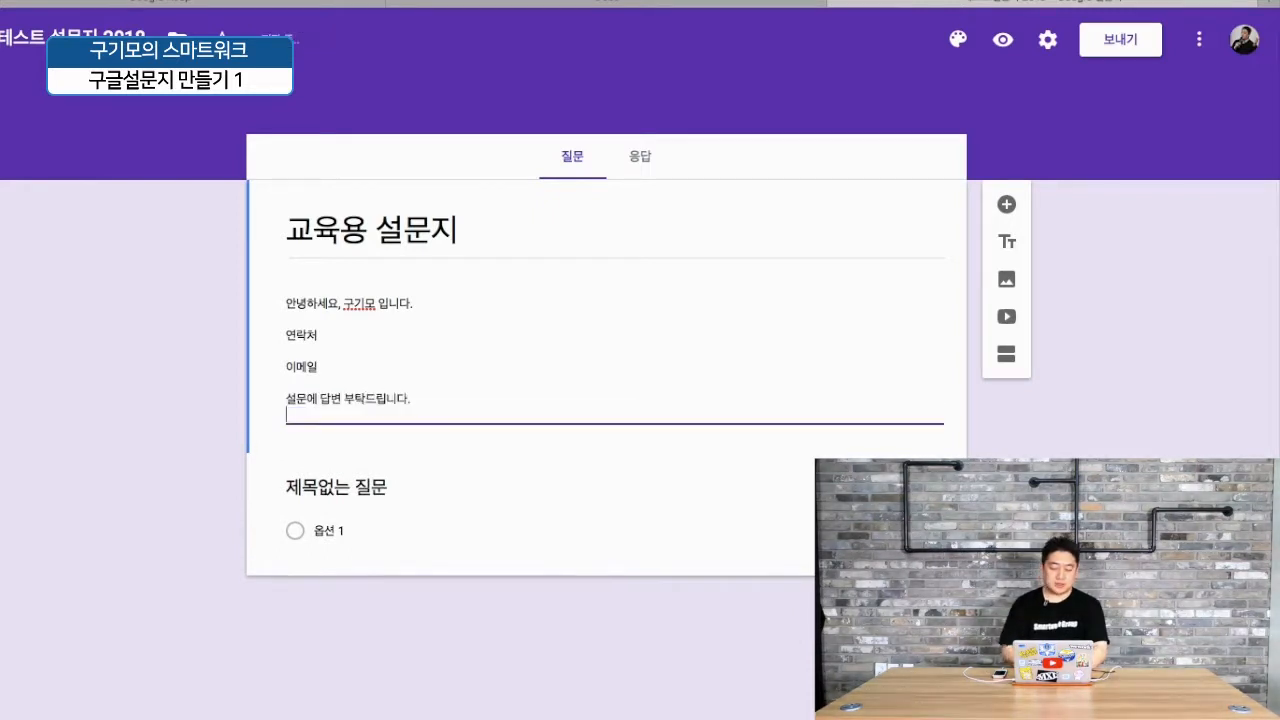
click(199, 247)
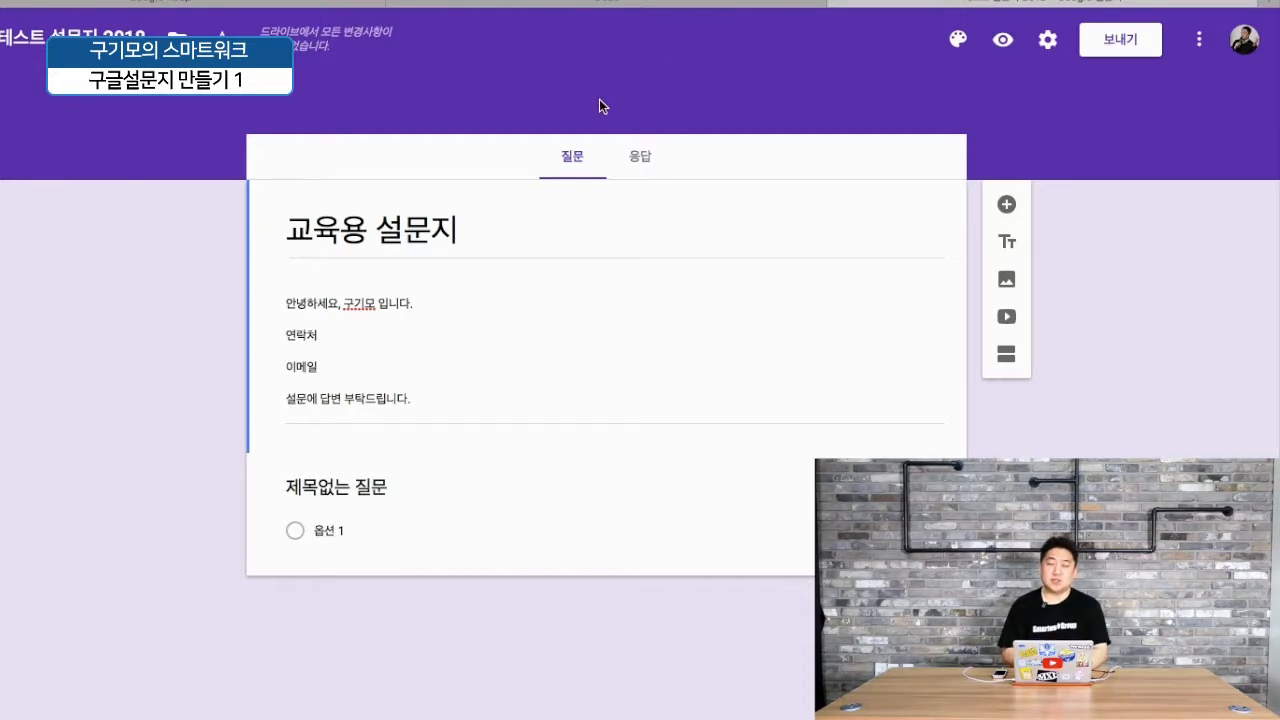
- Apply the #고굽남 grilled-steak image from the 음식/음식점 category as the header theme
click(958, 42)
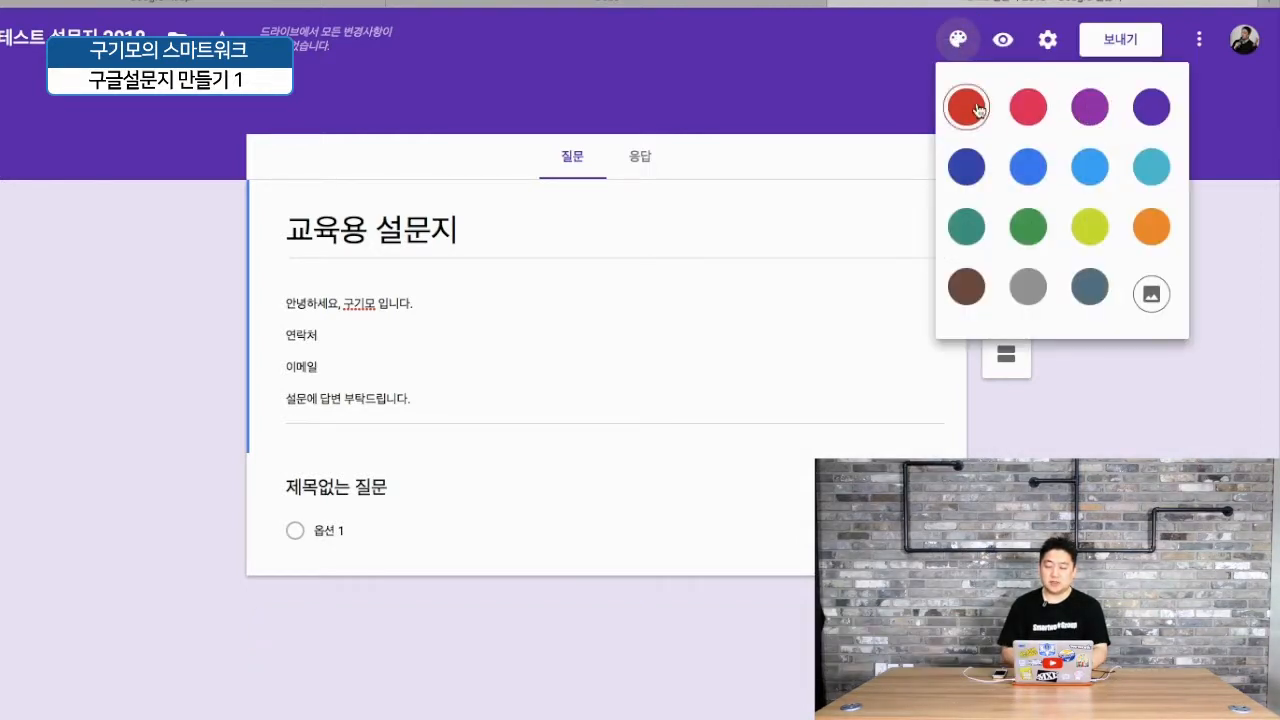
click(1157, 296)
scroll(566, 275, down, 3)
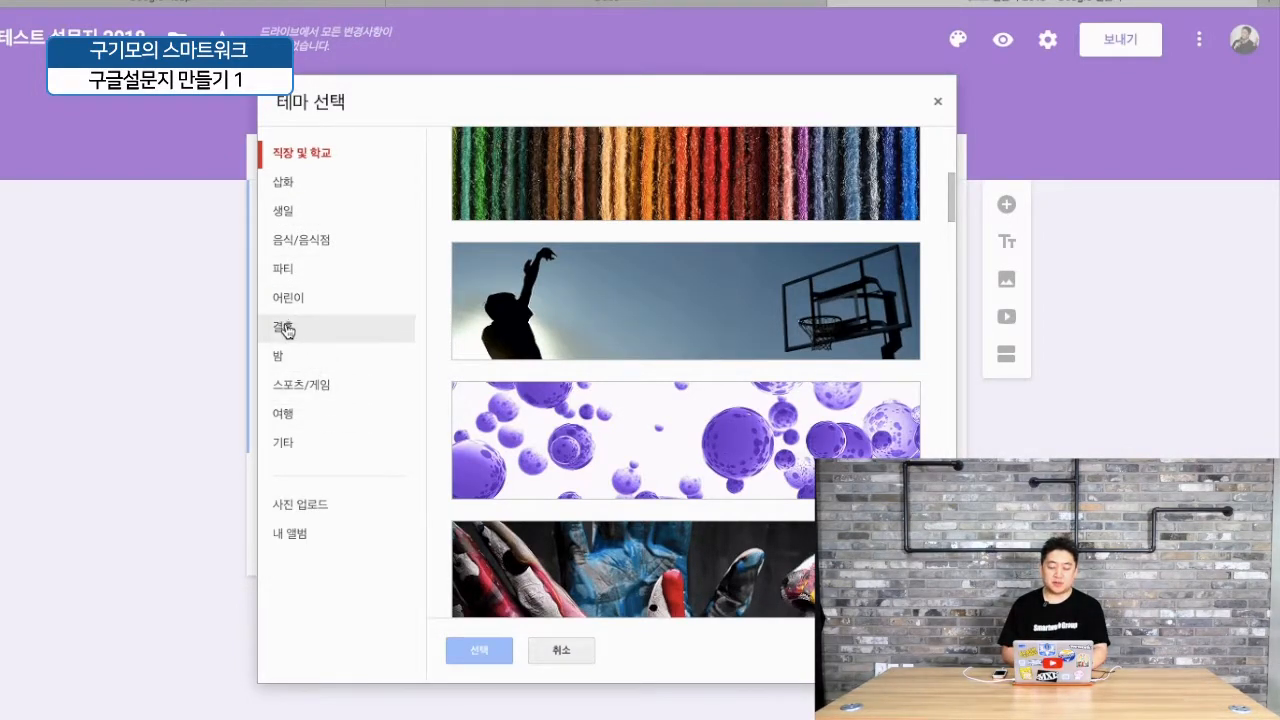
click(305, 241)
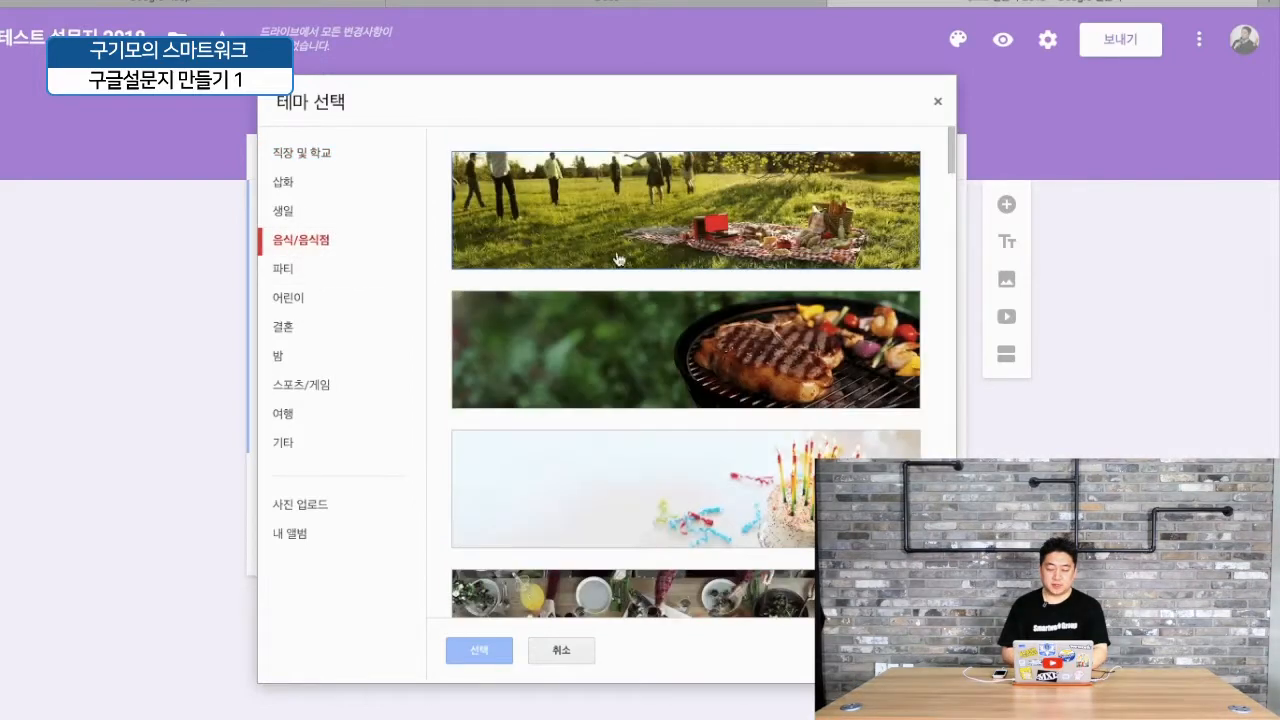
click(690, 343)
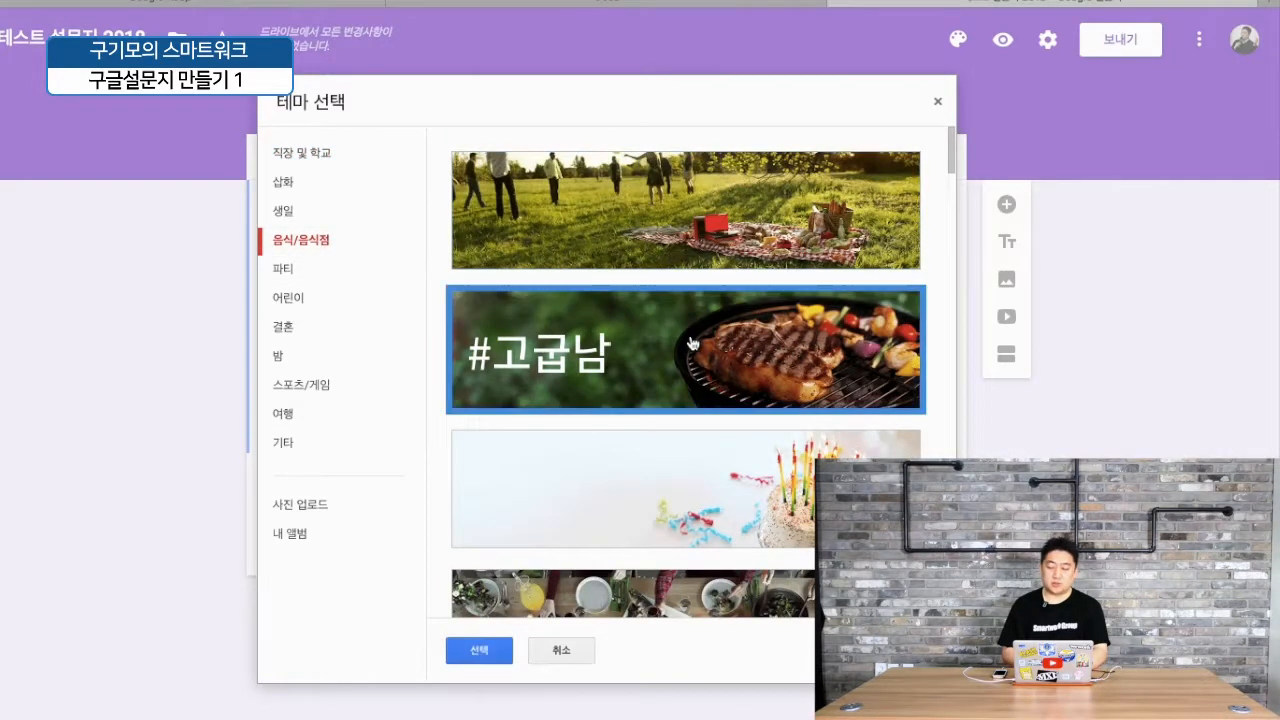
click(478, 651)
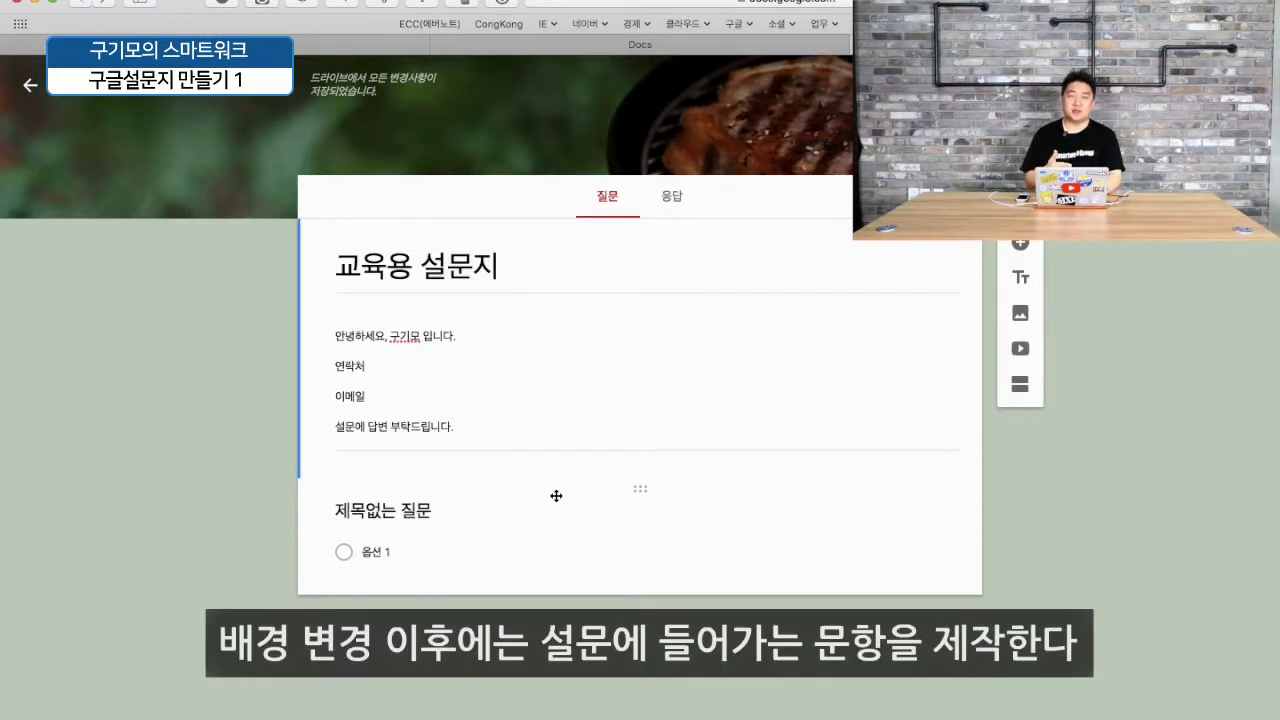
- Select the untitled default question and bring up its question-type list
click(393, 516)
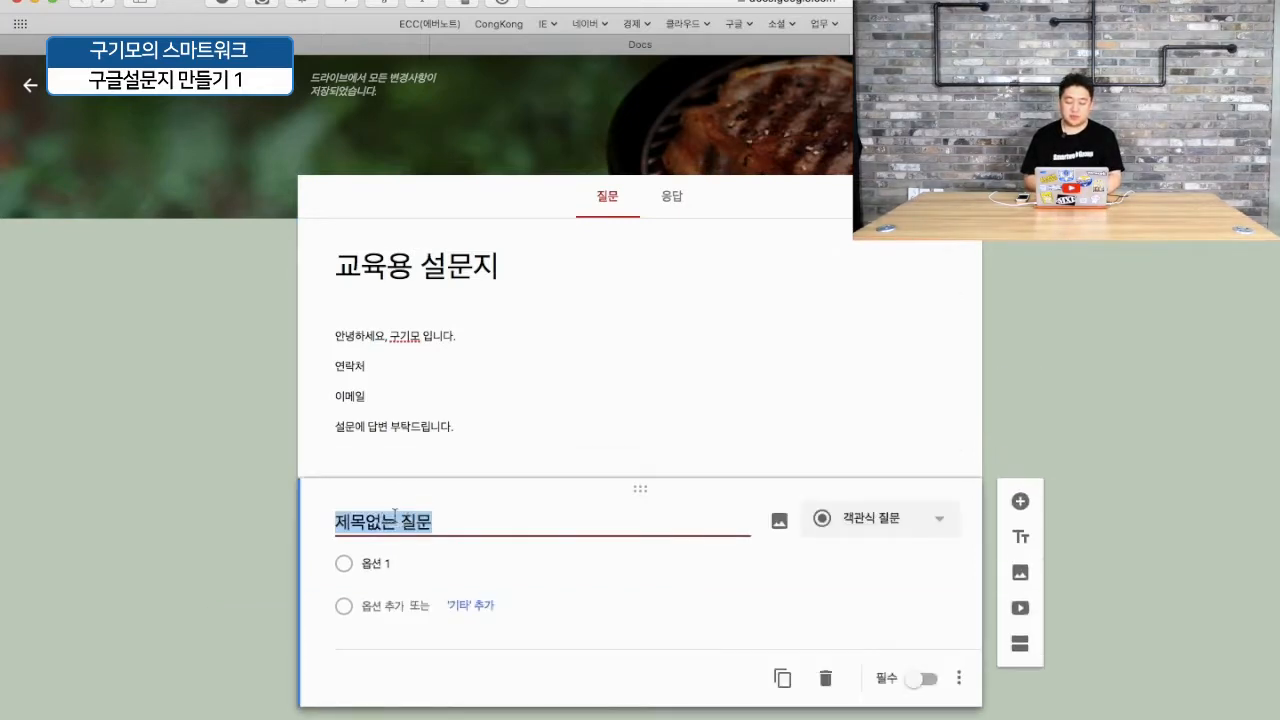
click(927, 522)
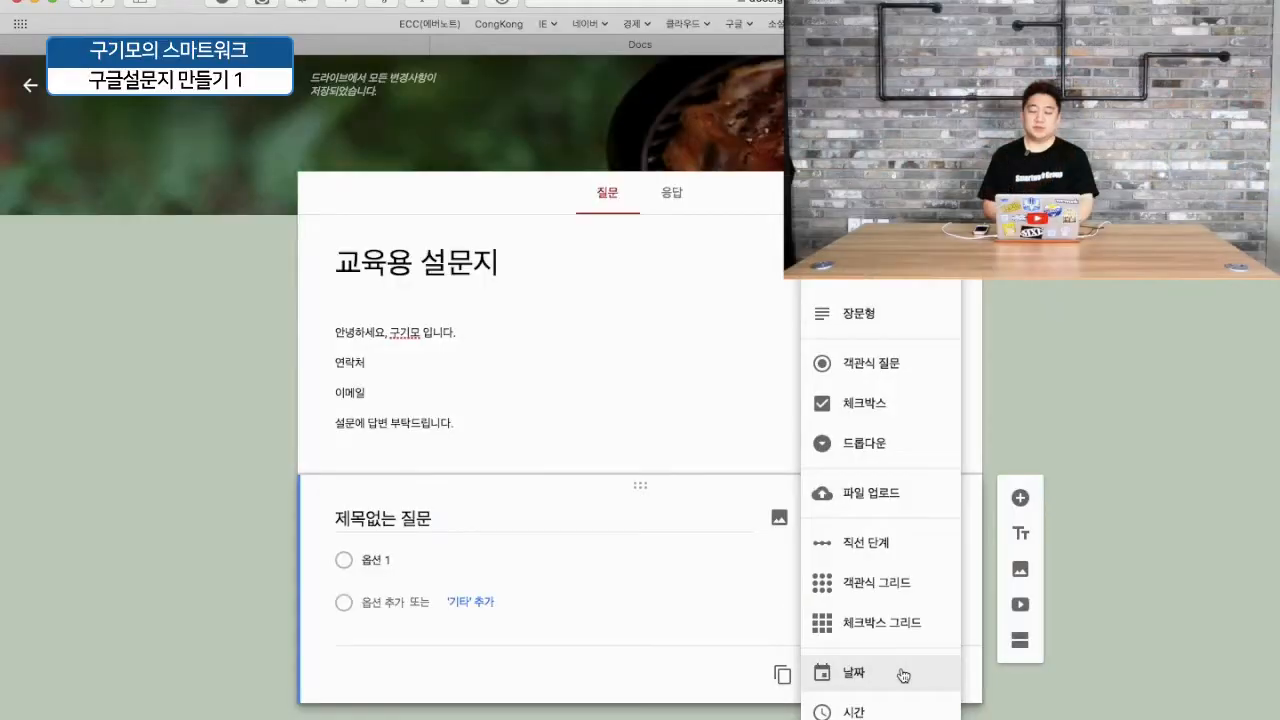
- Make it a required multiple-choice question '정보제공에 동의하십니까?' with the option '예'
click(208, 480)
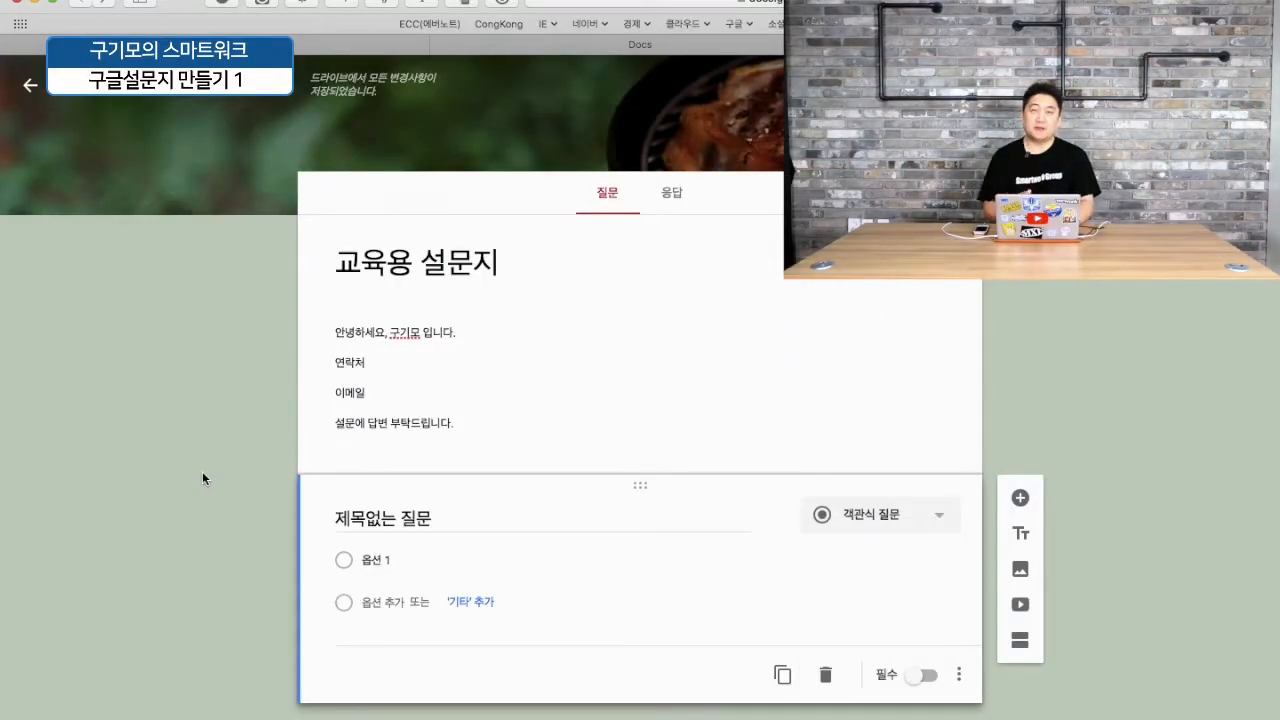
click(437, 517)
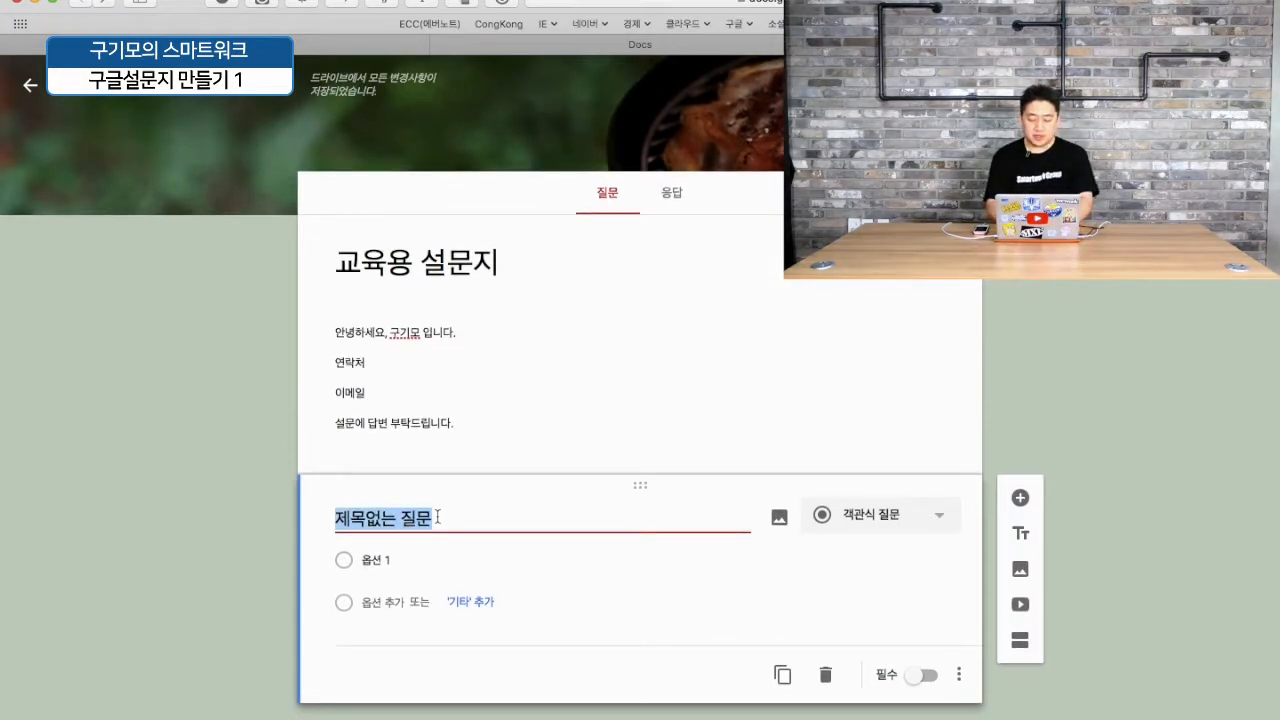
text(정보)
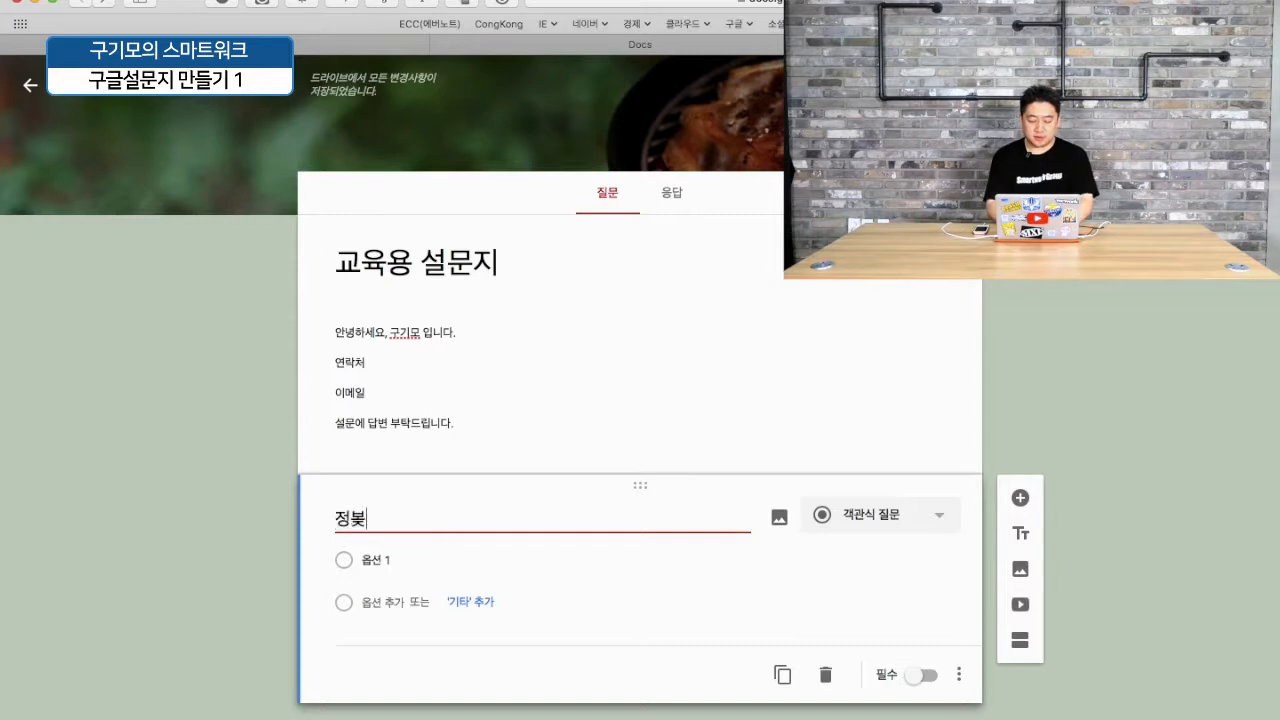
text(제공에 동의하십니까?)
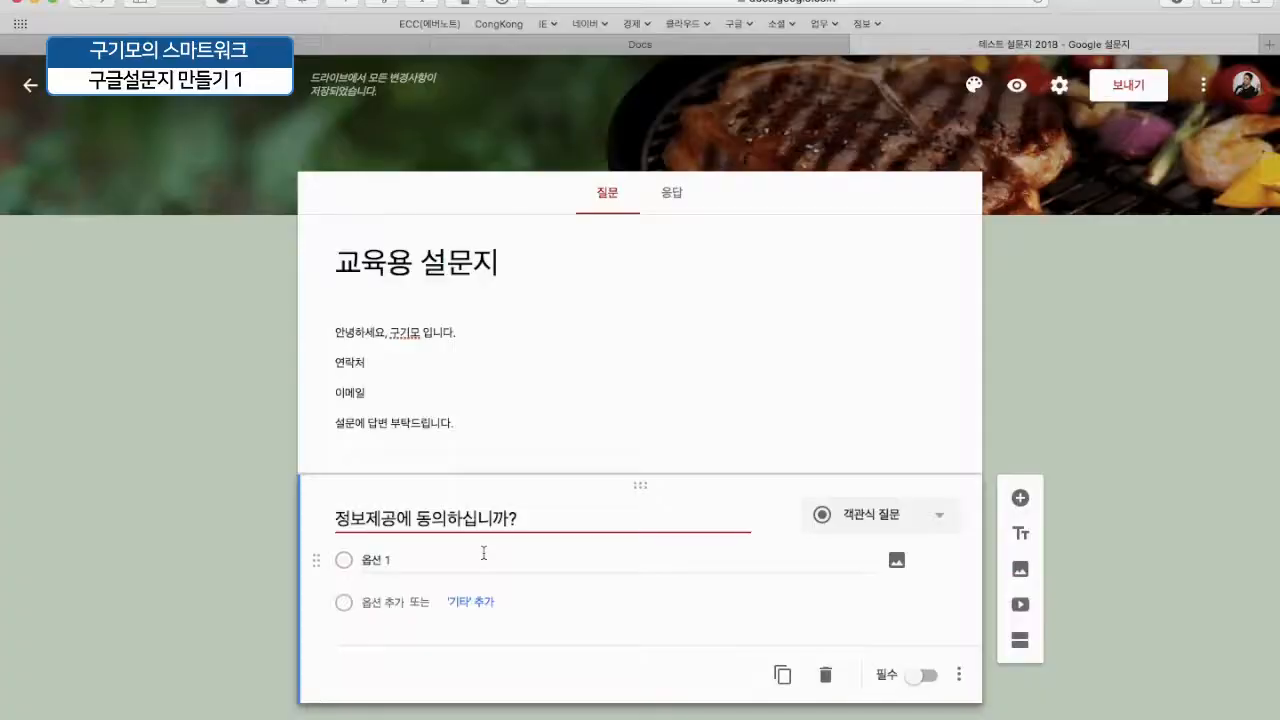
click(420, 560)
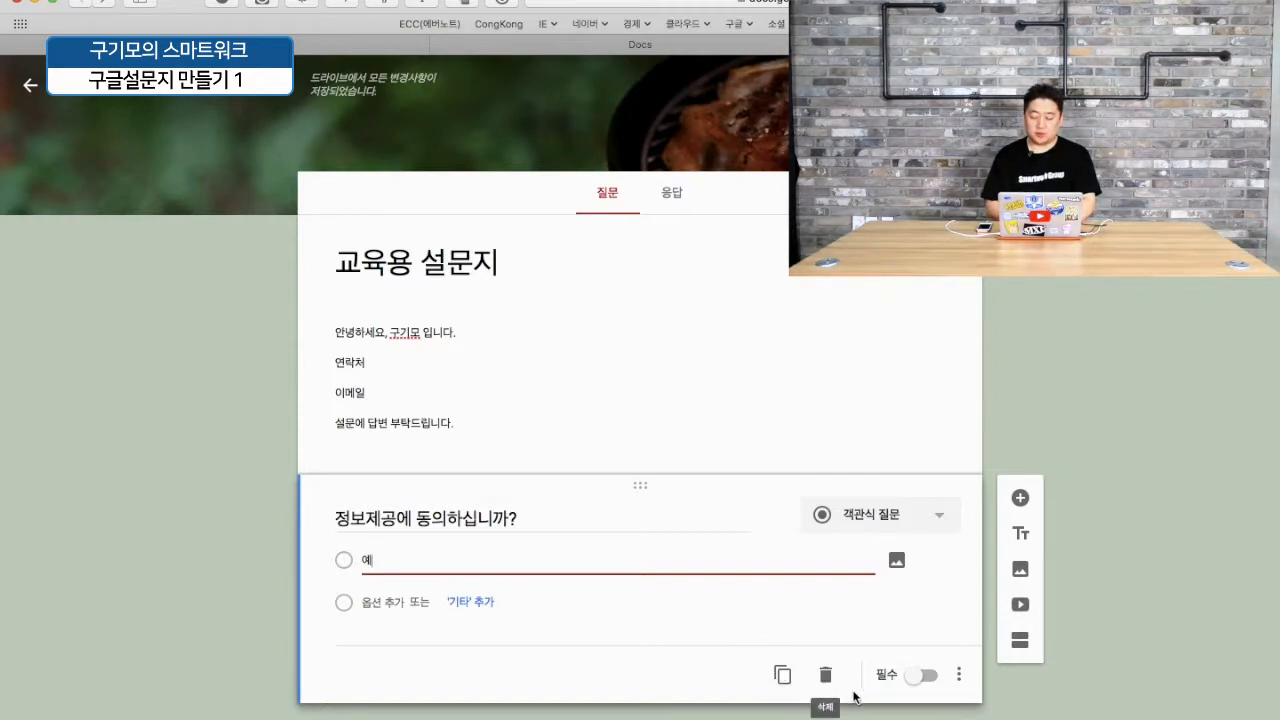
click(926, 676)
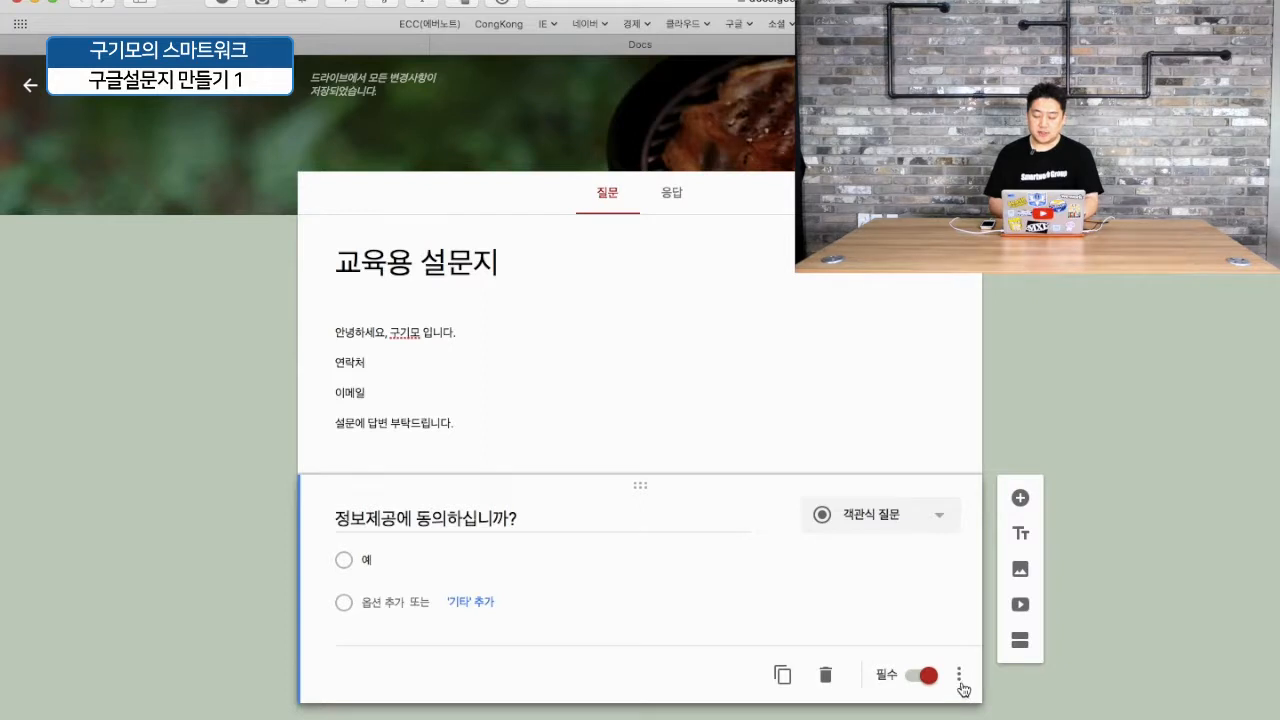
- Add the description '수집된 정보는 교육이외에 사용하지 않습니다.' under the consent question
click(959, 676)
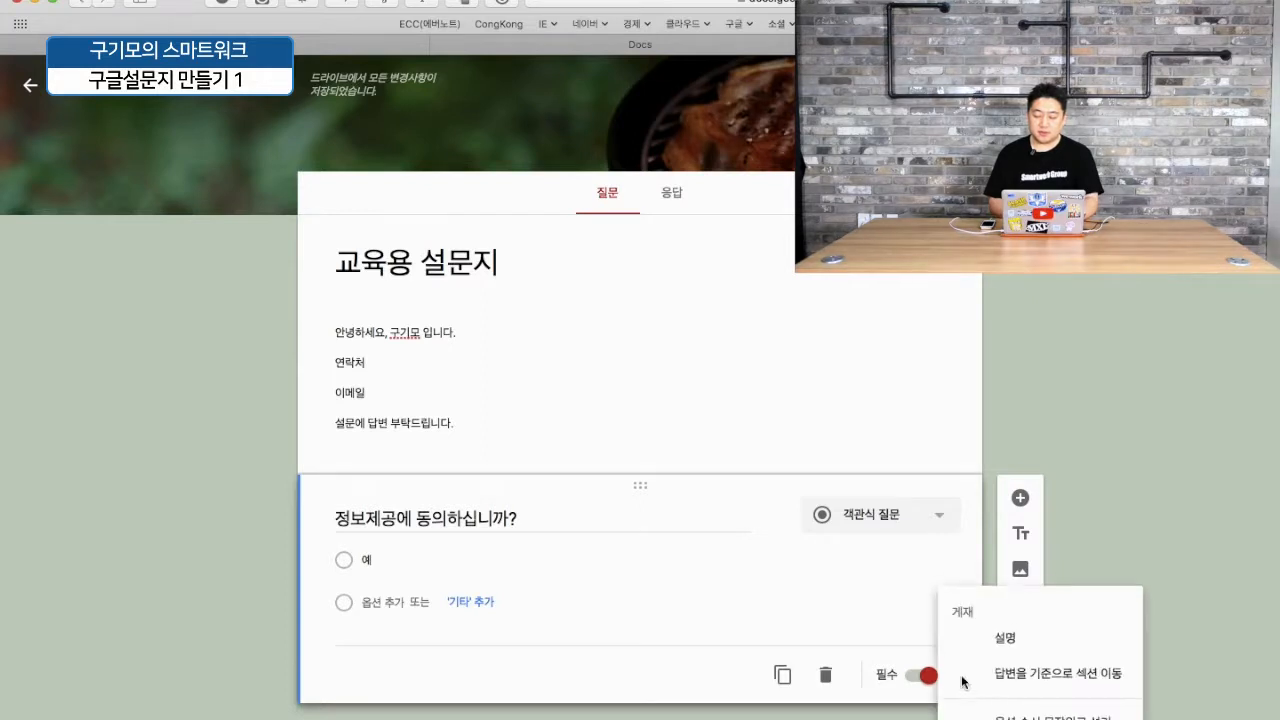
click(1003, 632)
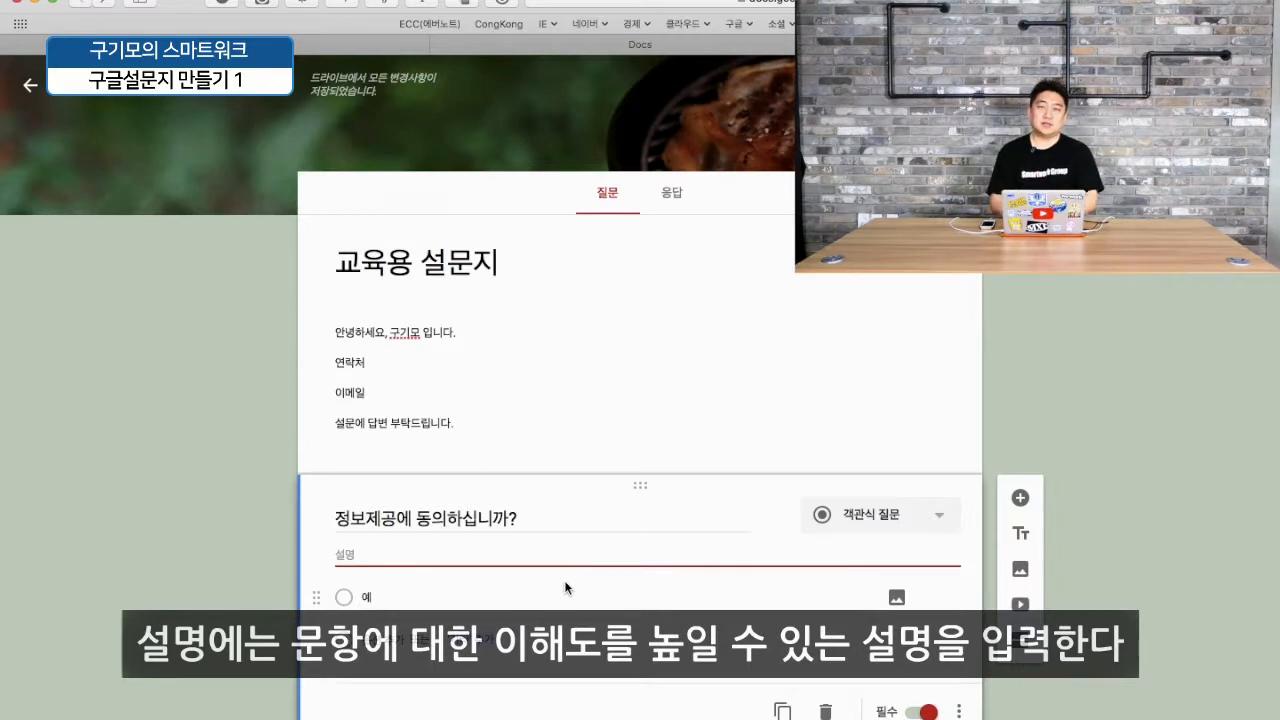
text(시)
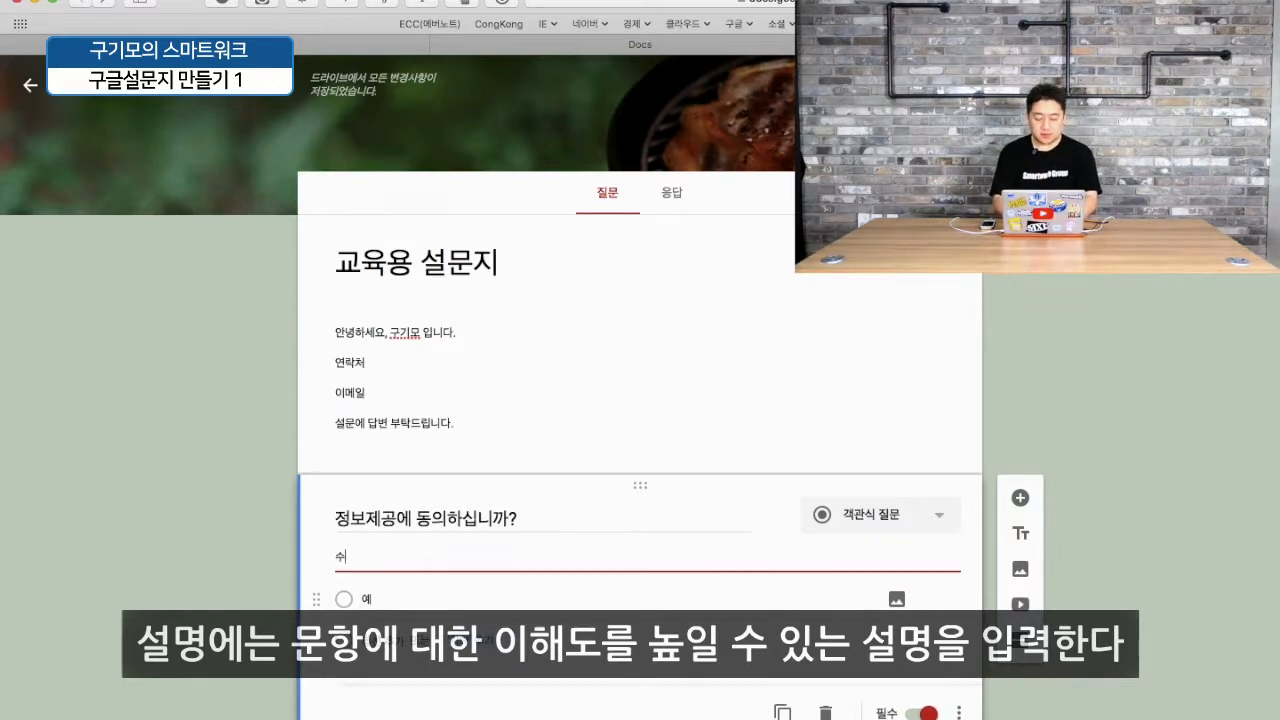
text(집된 정보는 ㄱ)
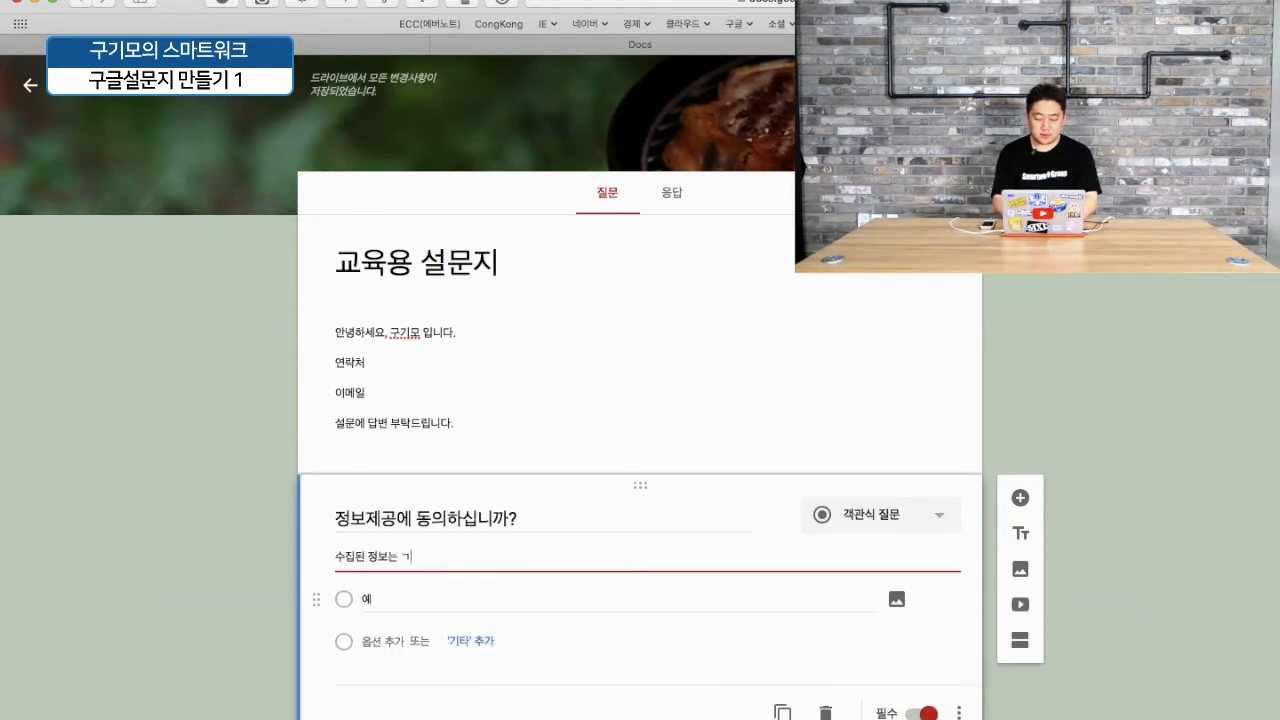
text(육용)
text(외에 사용하지 않습니다)
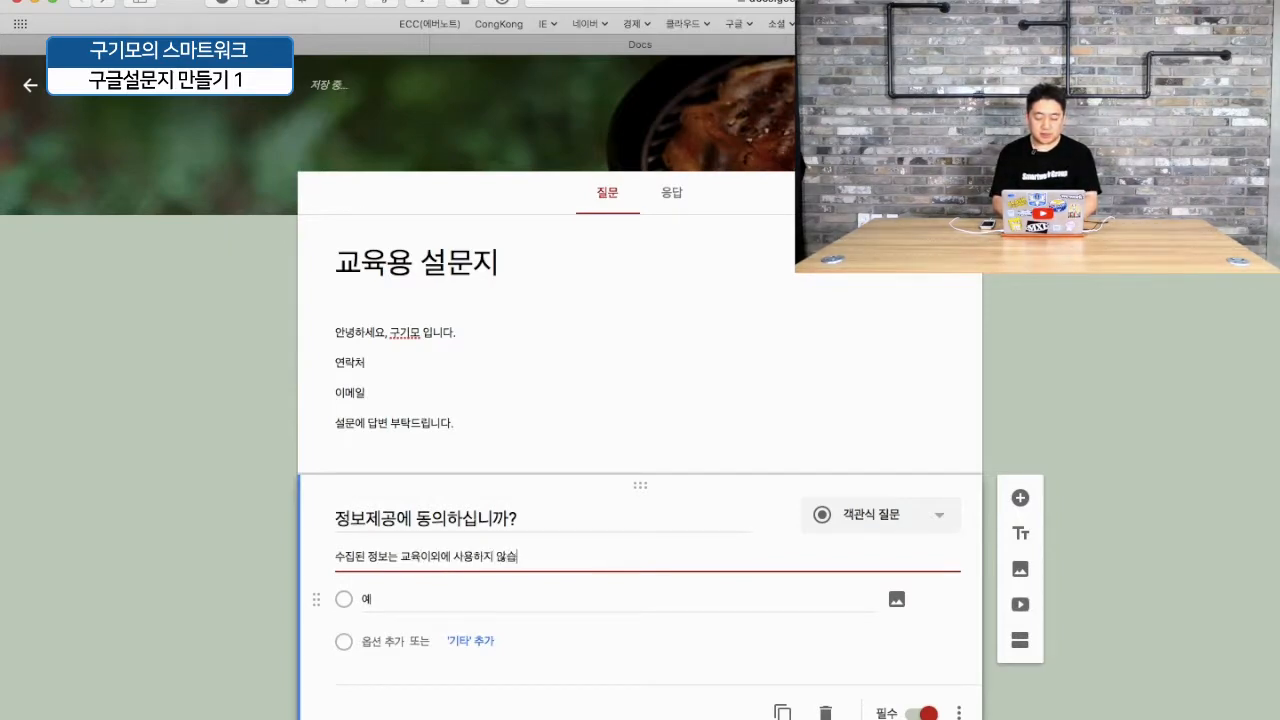
text(.)
key(Tab)
click(190, 512)
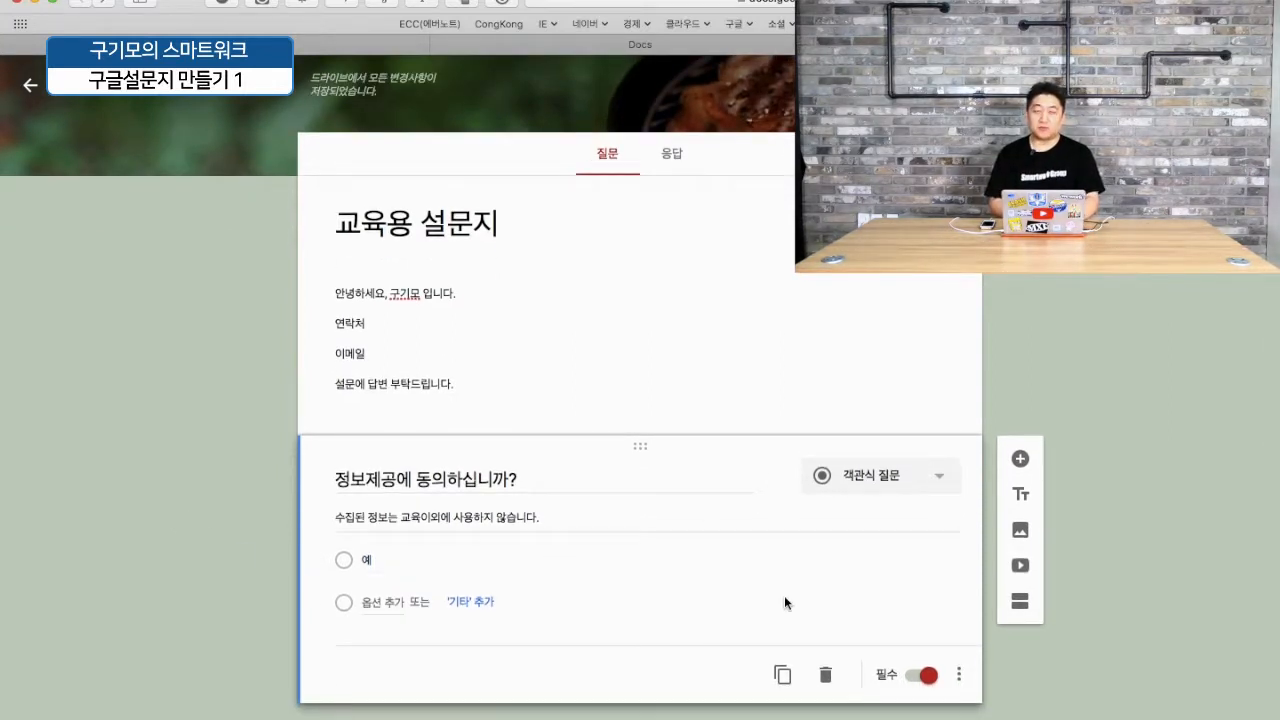
- Add a required short-answer question '성함은?', then a new question titled '성별은?'
click(1020, 460)
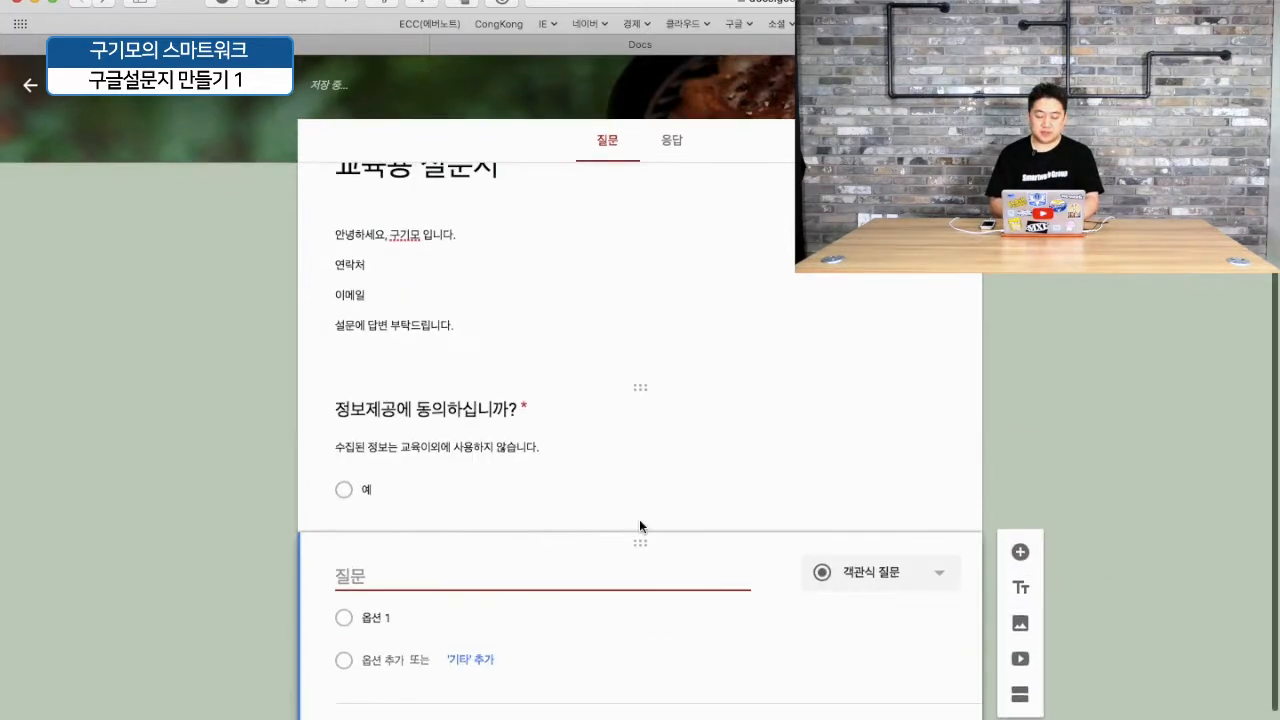
text(성하ㅁ은?)
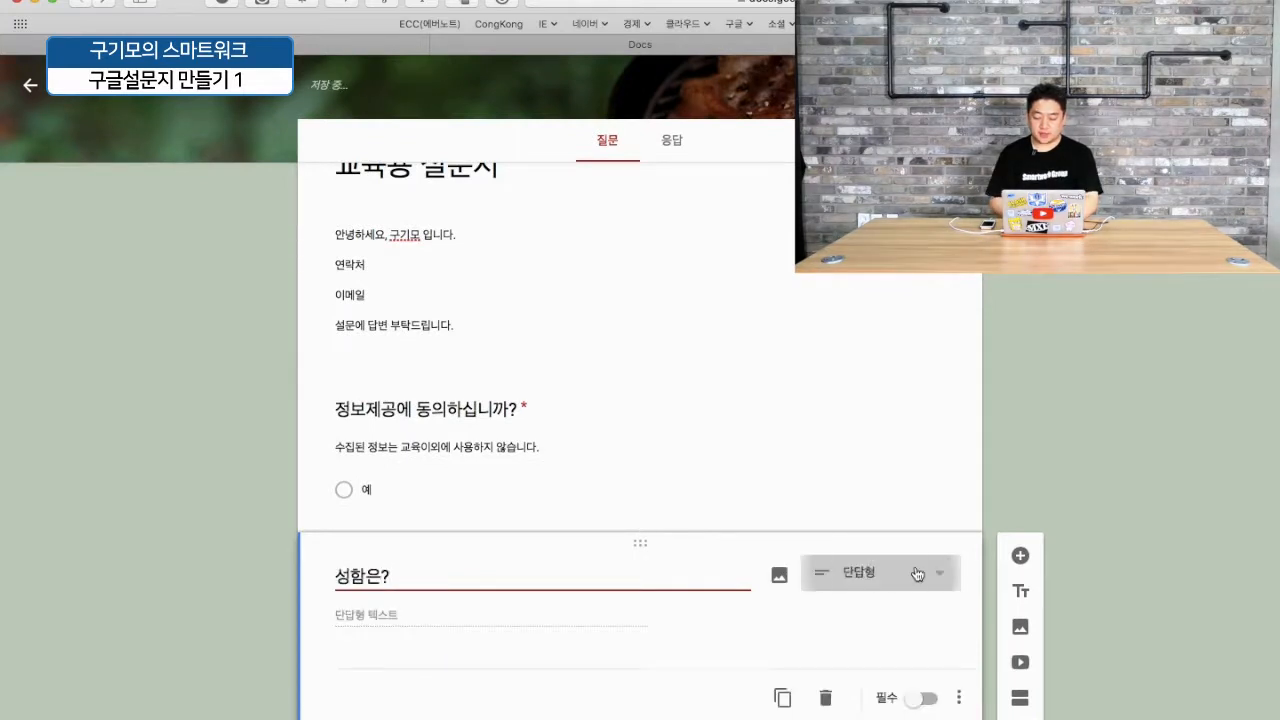
click(880, 572)
click(892, 284)
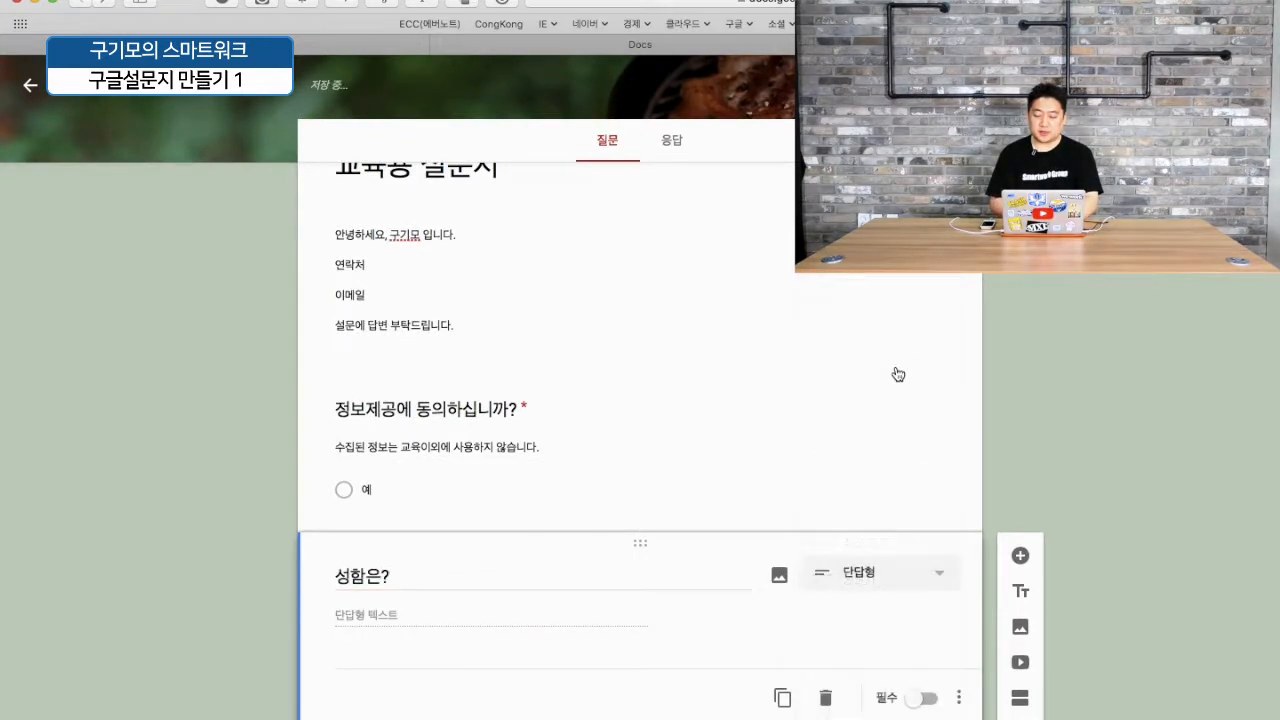
click(928, 676)
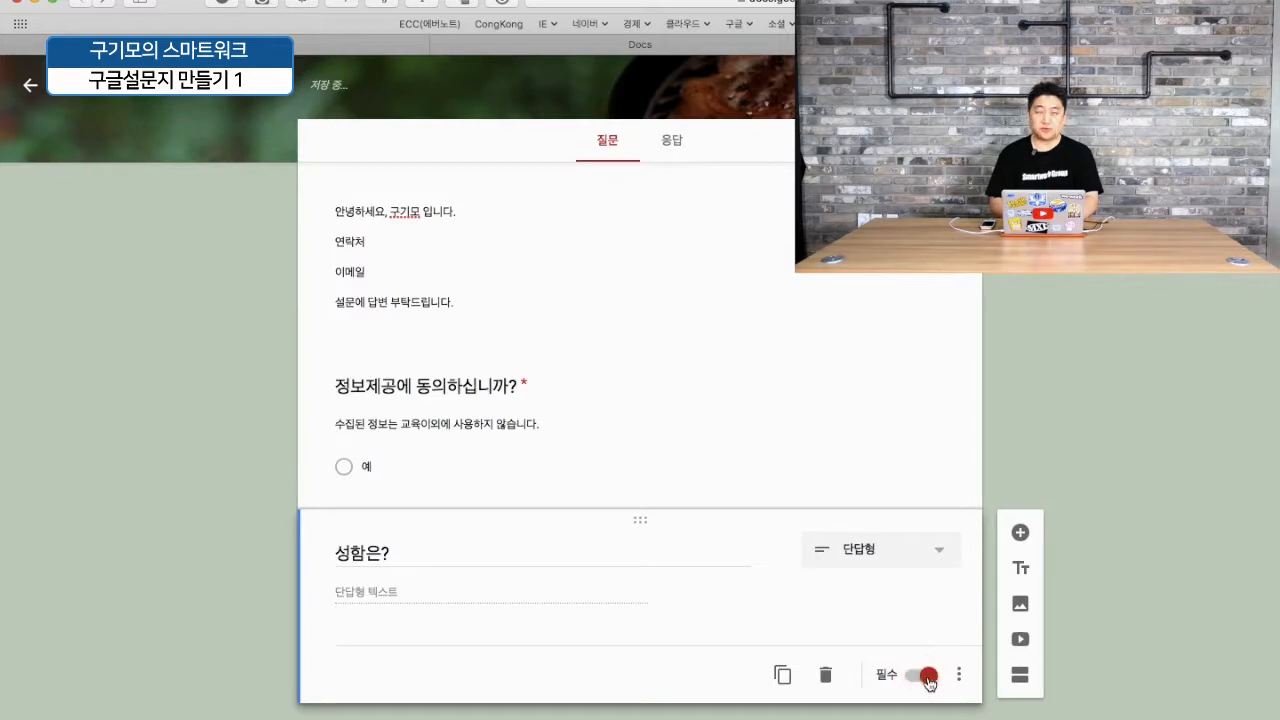
click(1020, 532)
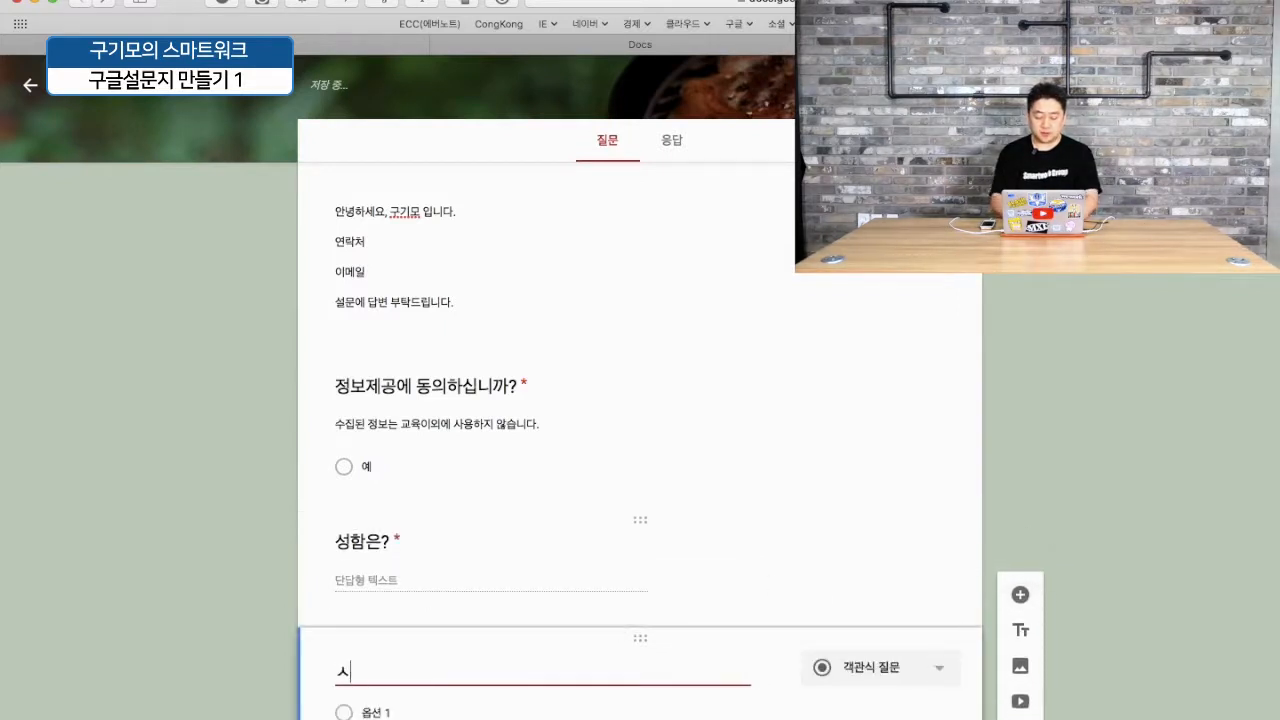
text(성별은?)
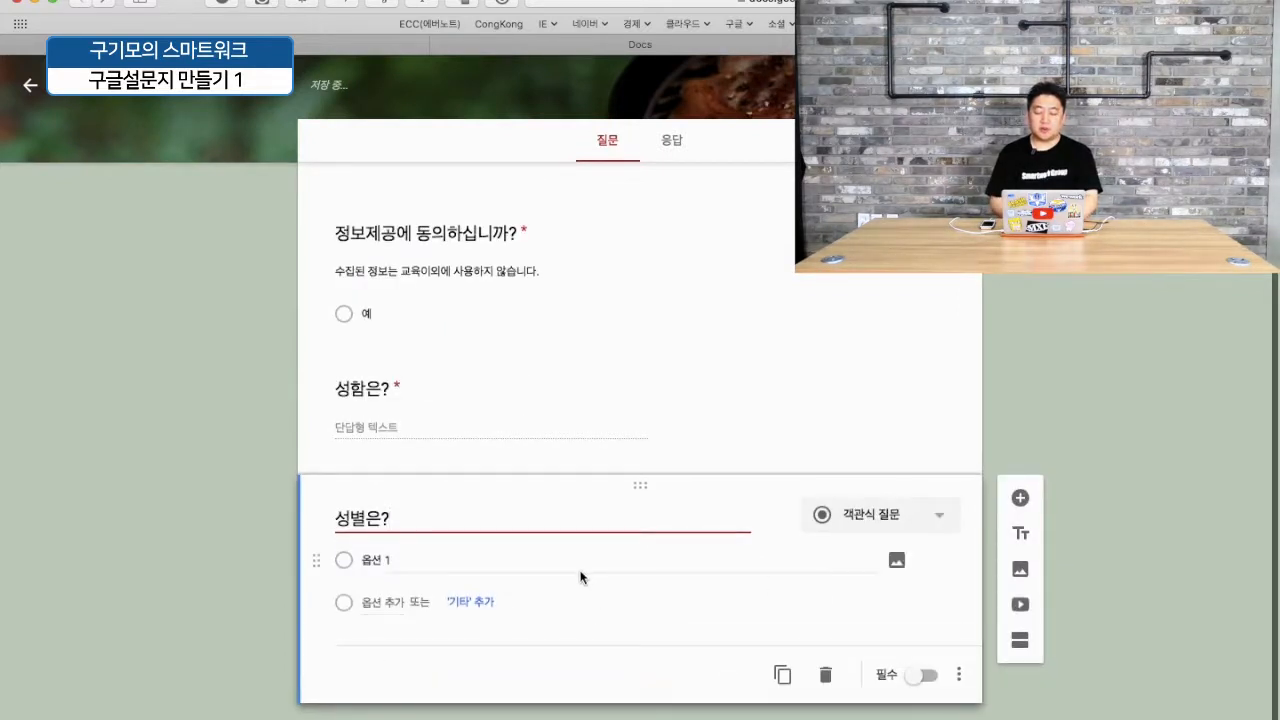
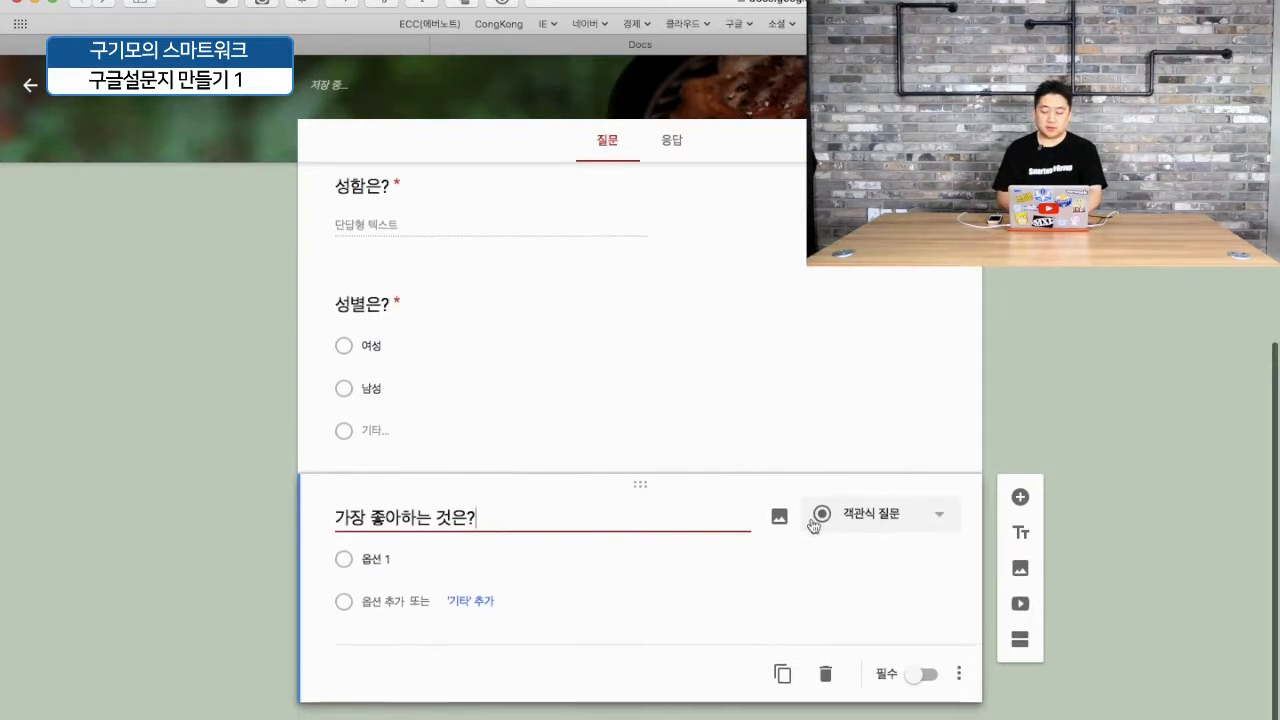
- Enter the answer options 에버노트, 구글드라이브 and 크롬브라우저
click(618, 563)
text(에버)
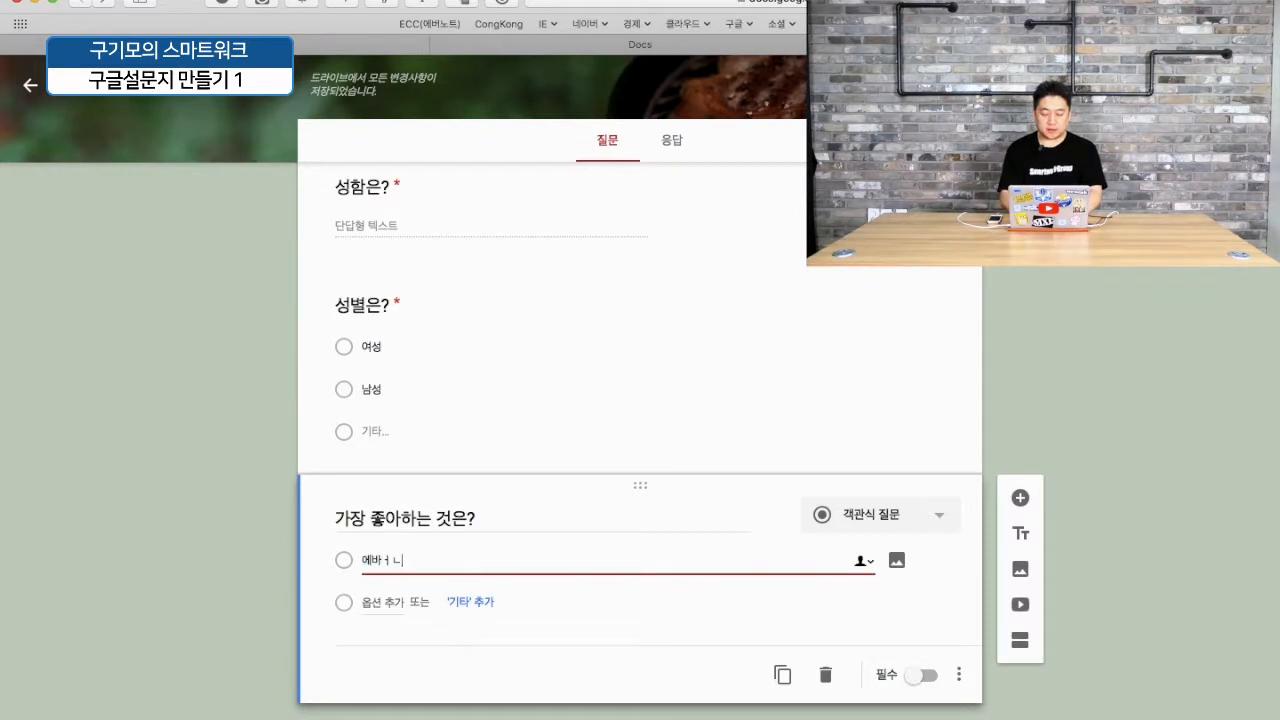
text(노트)
key(Return)
text(귀글드라이브)
key(Return)
text(크로)
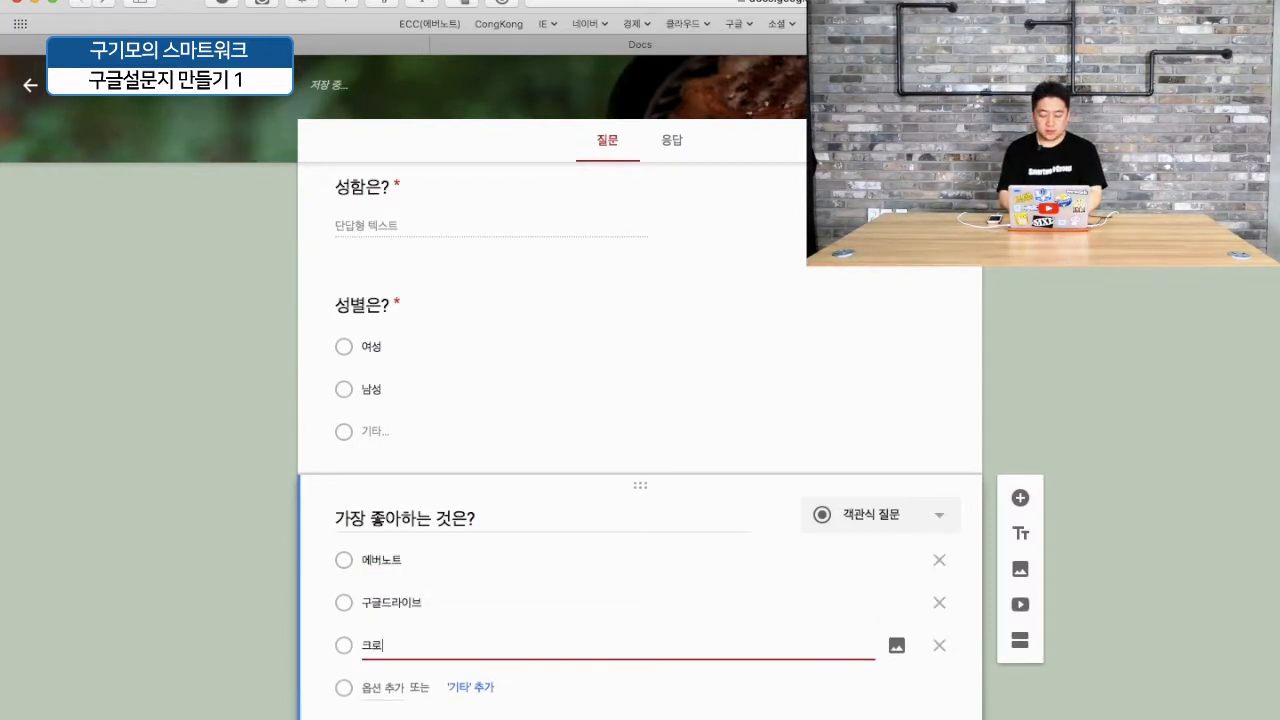
scroll(857, 520, down, 2)
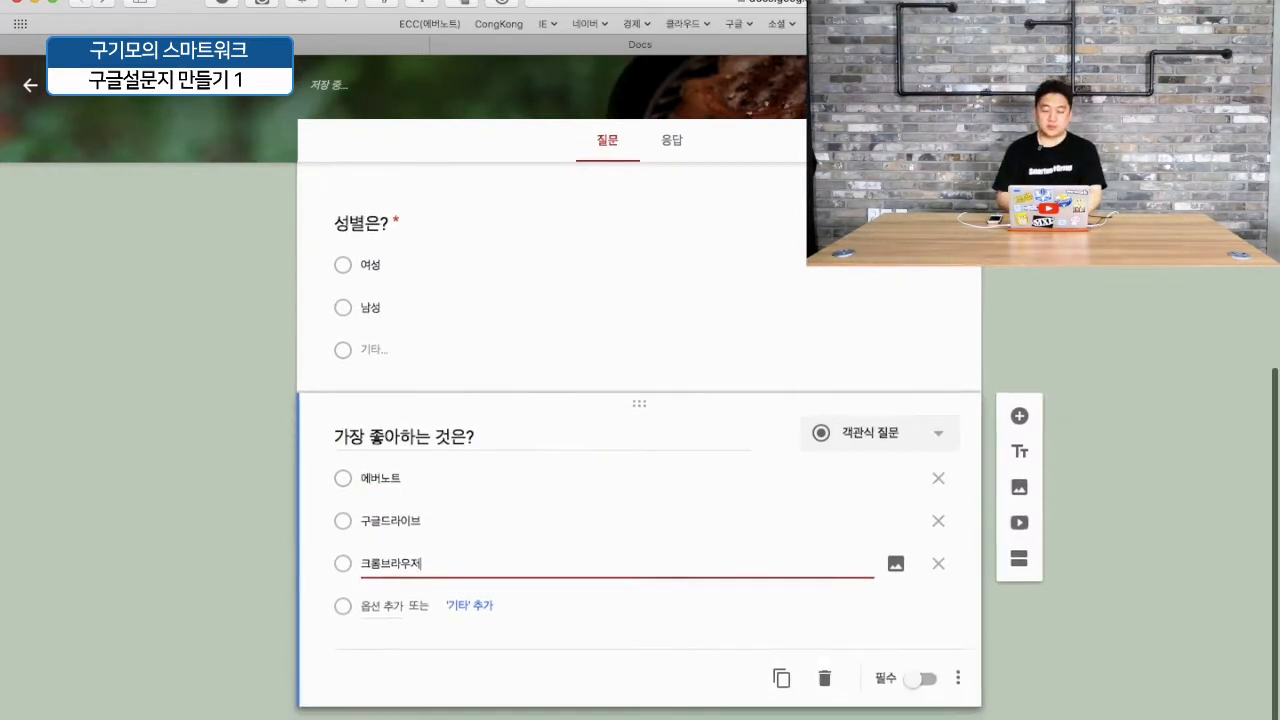
- Make it a required checkbox question with the description '중복 체크 가능'
click(946, 431)
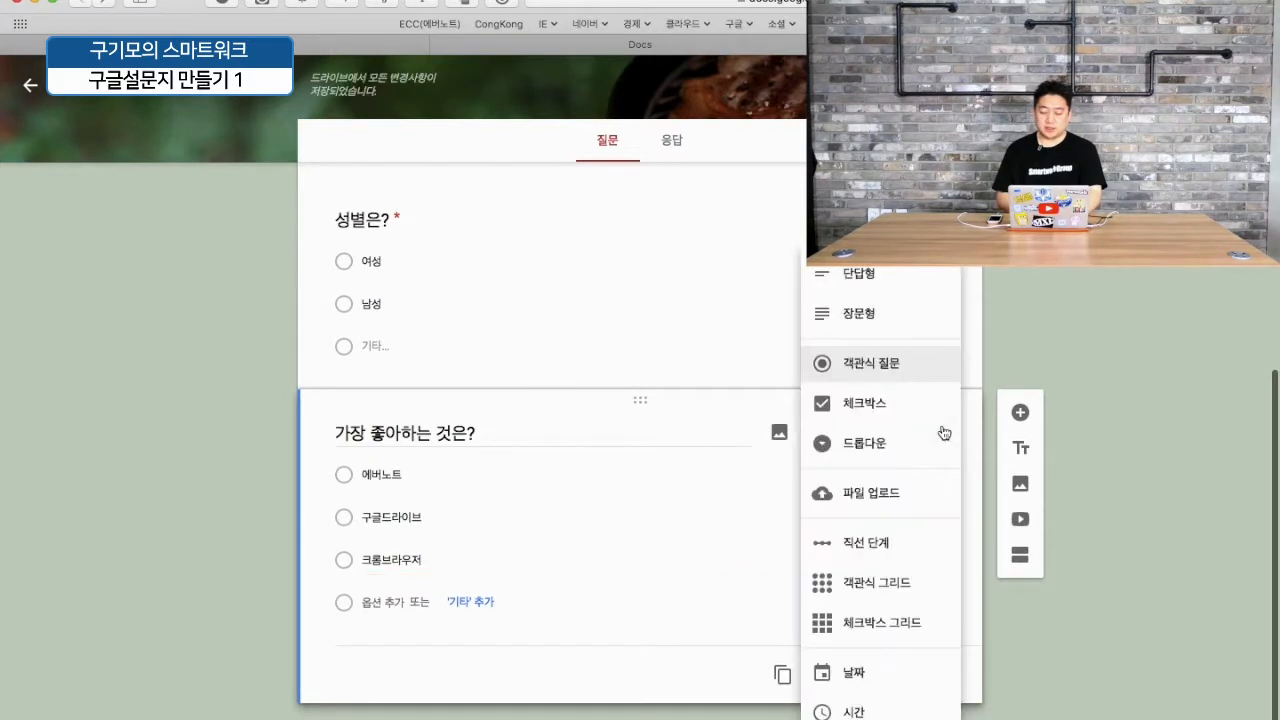
click(888, 410)
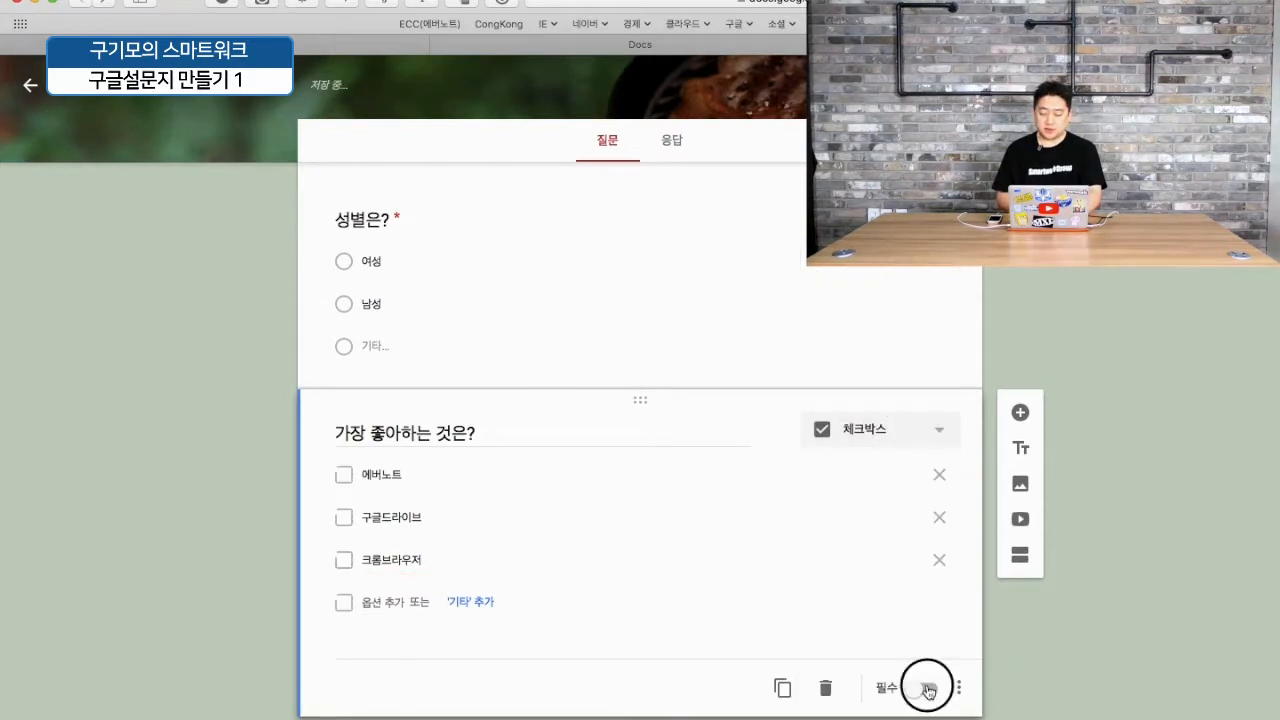
click(955, 689)
click(1007, 626)
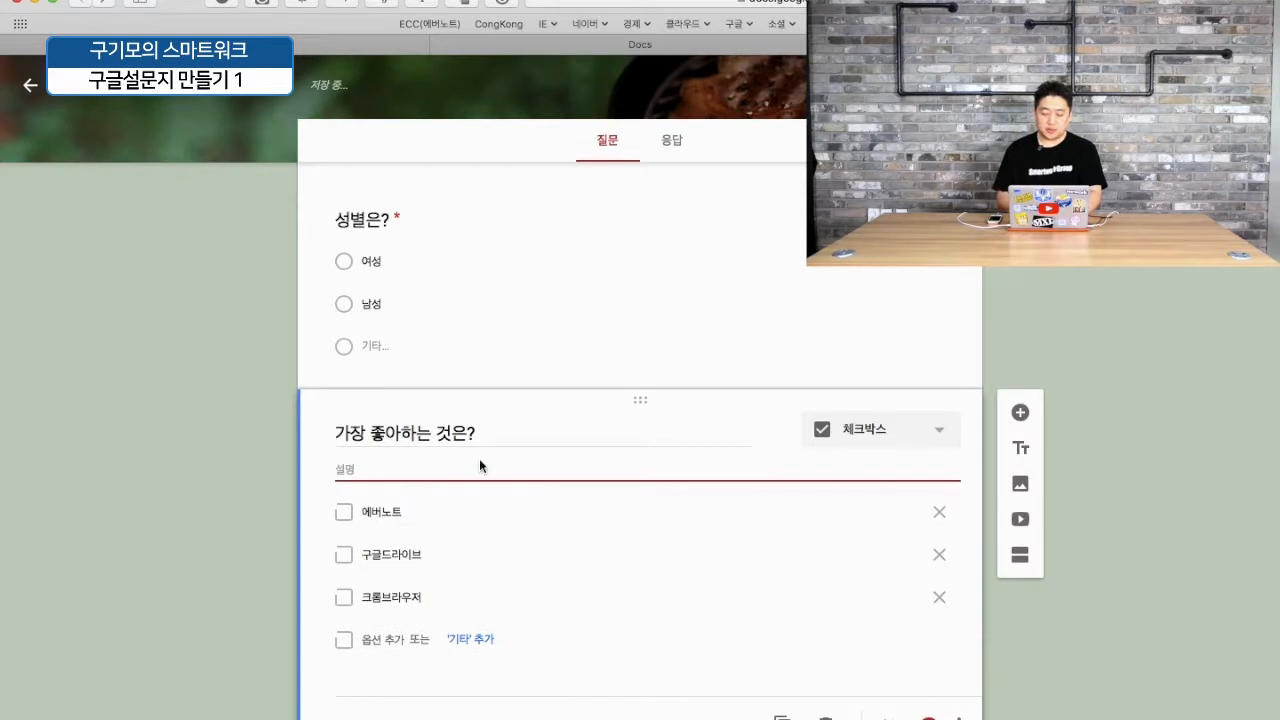
text(중복체크 )
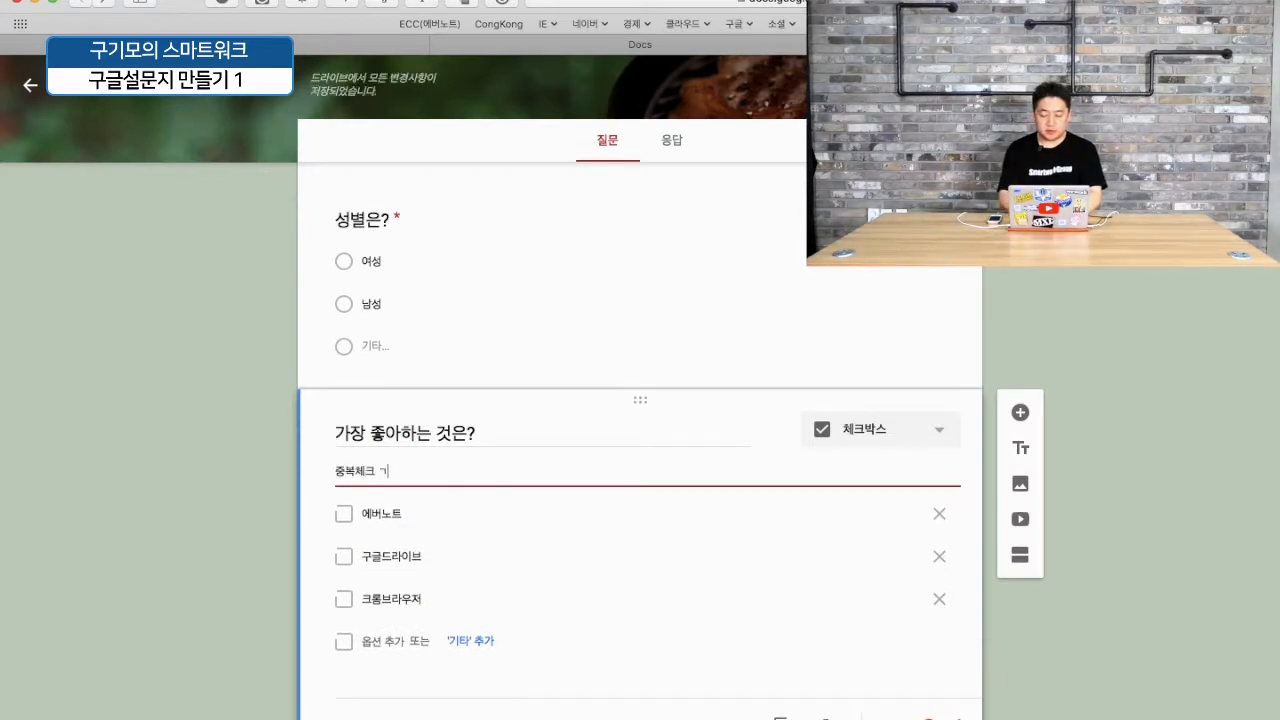
text(가능)
click(353, 475)
click(232, 443)
scroll(474, 478, down, 1)
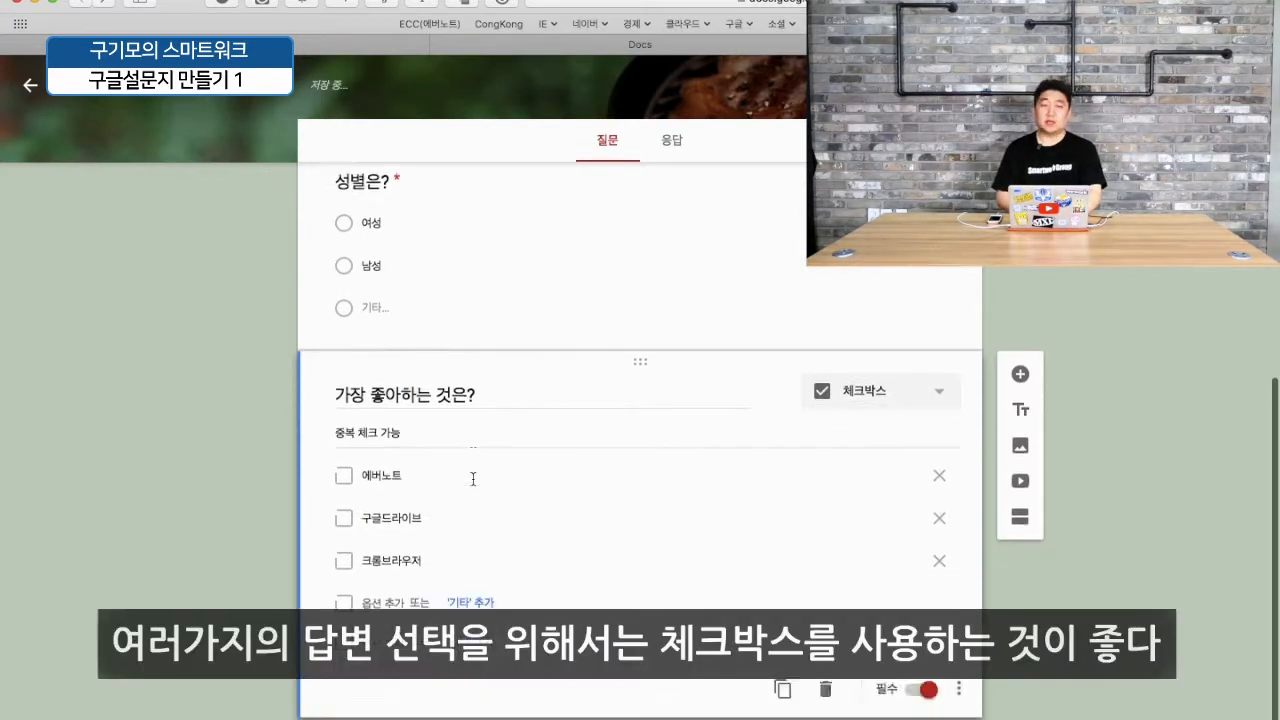
scroll(548, 539, up, 2)
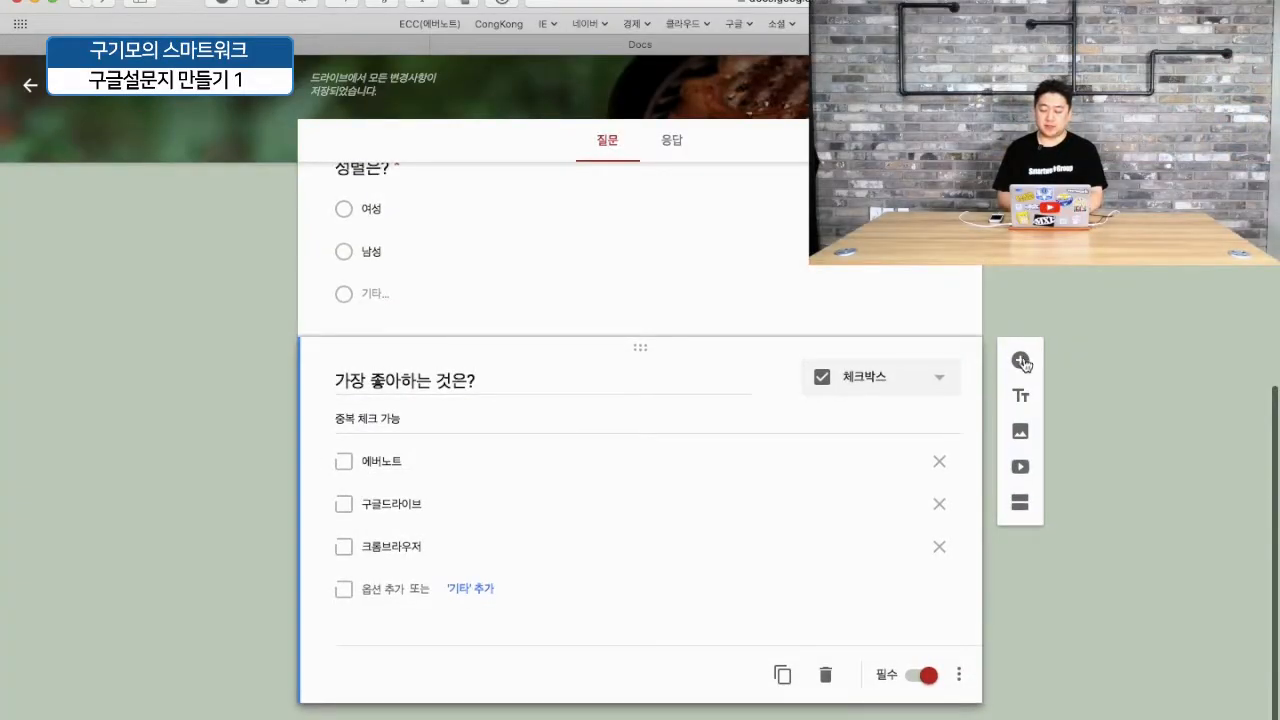
- Add a question '만족도는?' as a 1–5 linear scale
click(1021, 361)
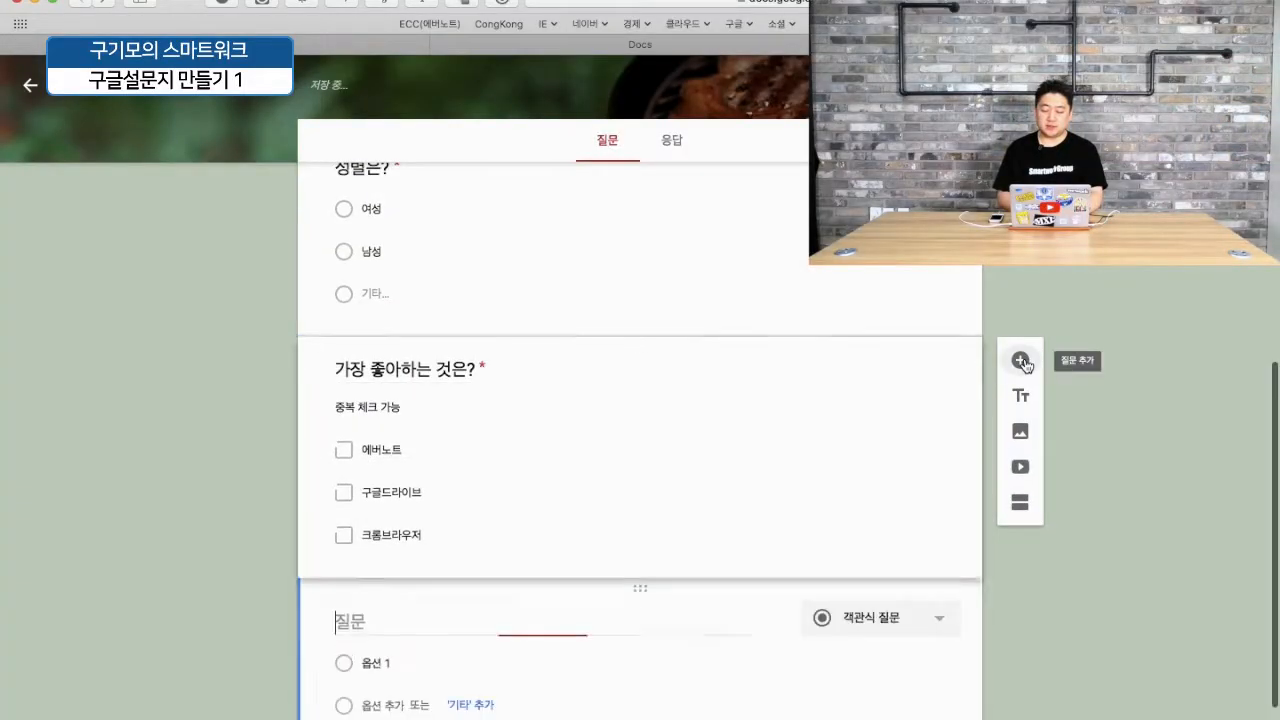
text(만족)
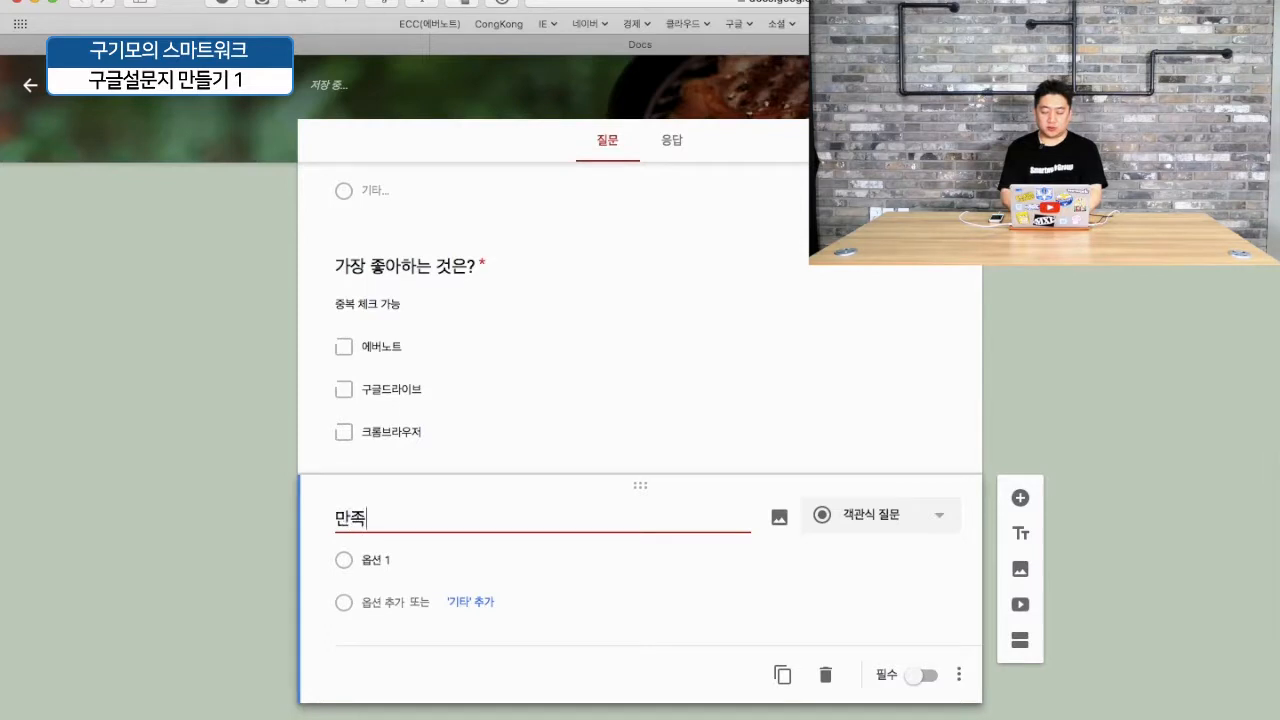
text(도는?)
click(880, 514)
click(882, 517)
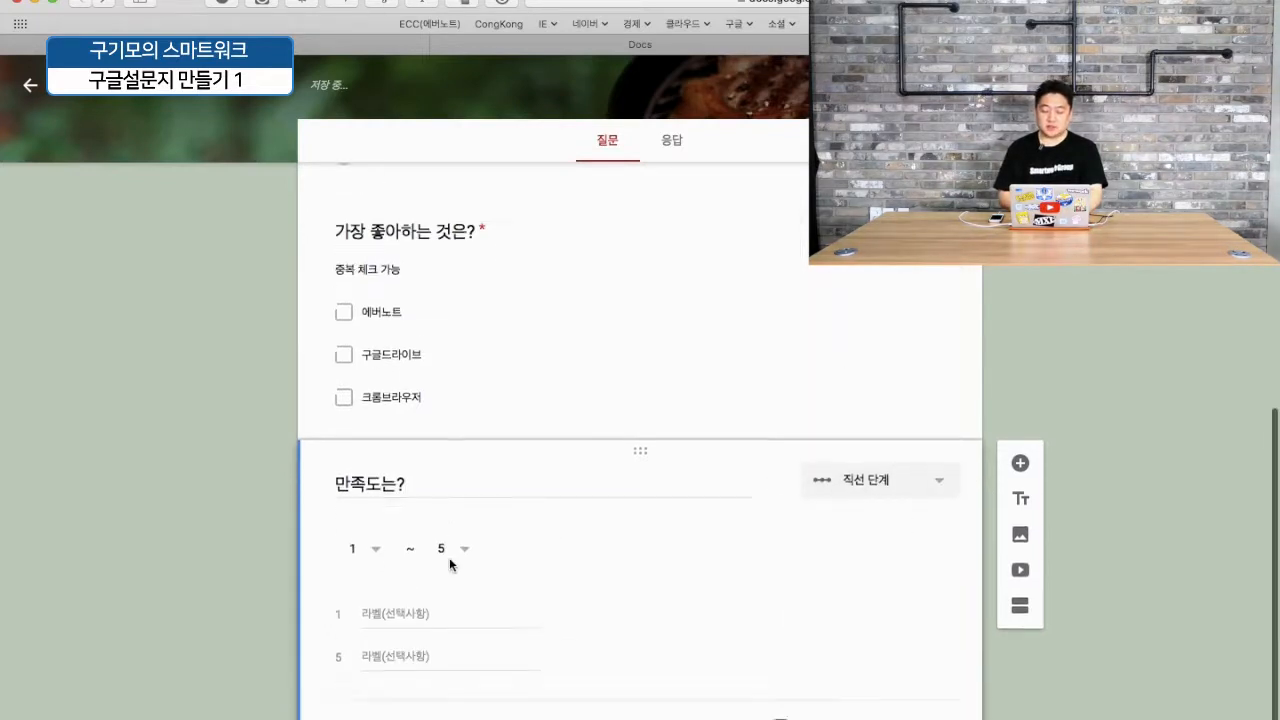
- Label the scale 매우 불만 to 매우 만족, make it required, and add '마지막으로 하시고 싶은 말씀은?'
click(396, 556)
text(매우 불)
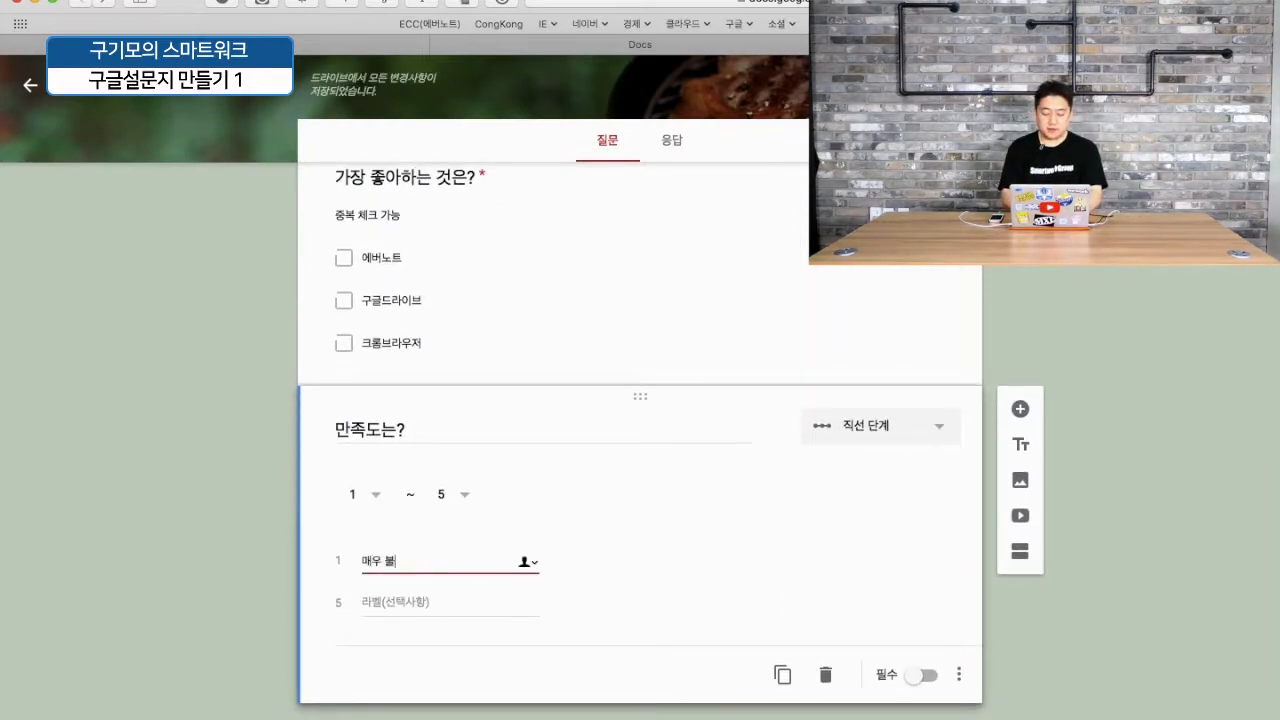
text(만)
text(매우 만족)
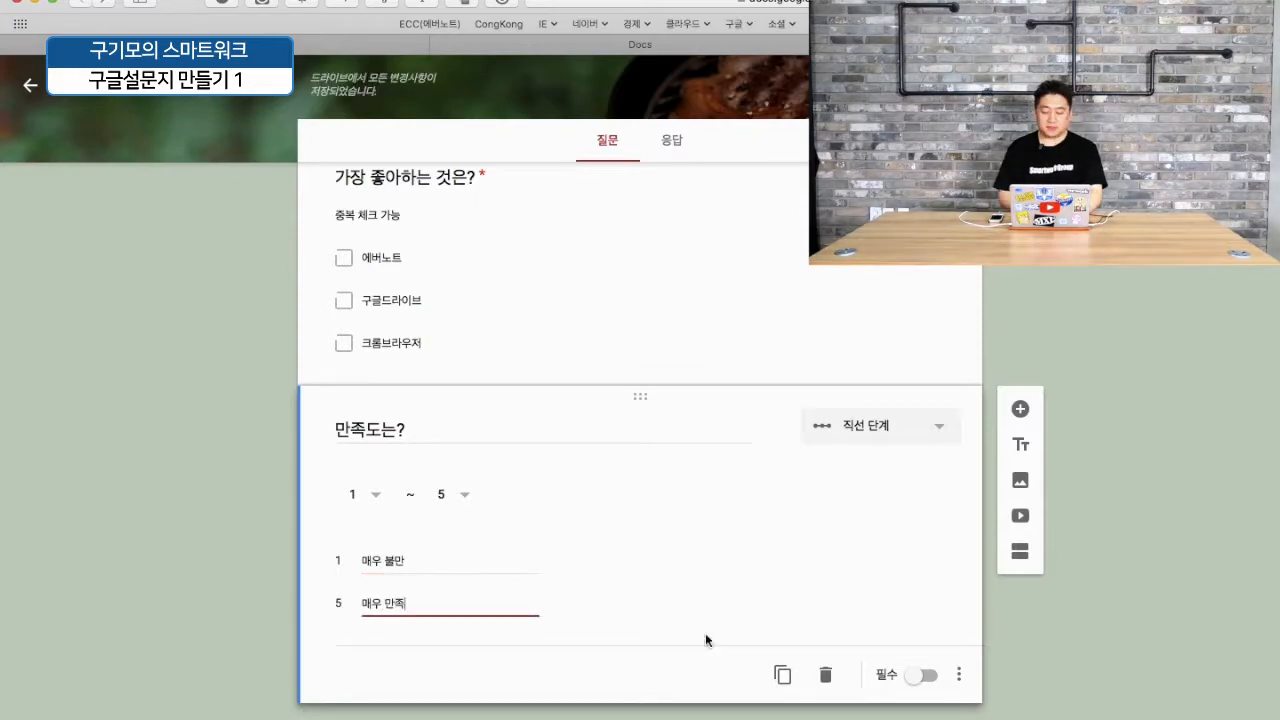
click(927, 677)
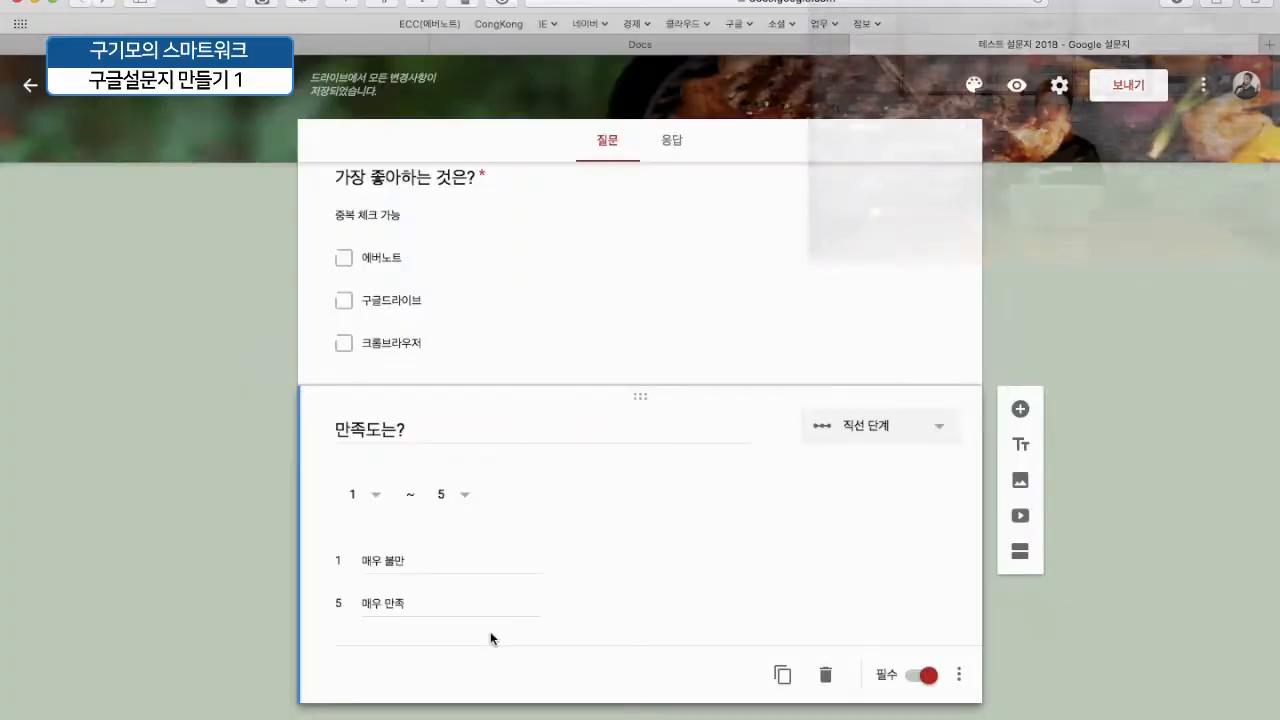
click(1025, 408)
text(매)
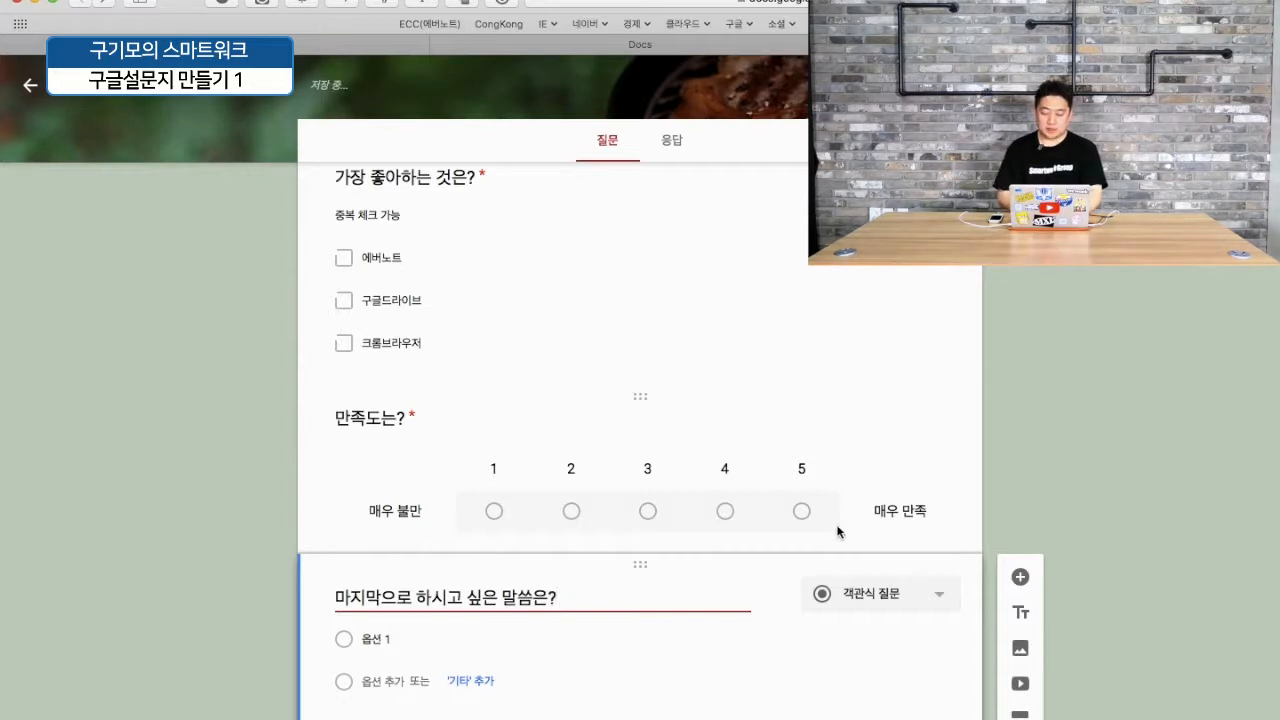
- Scroll through the whole 교육용 설문지 form to review its questions
scroll(856, 594, down, 1)
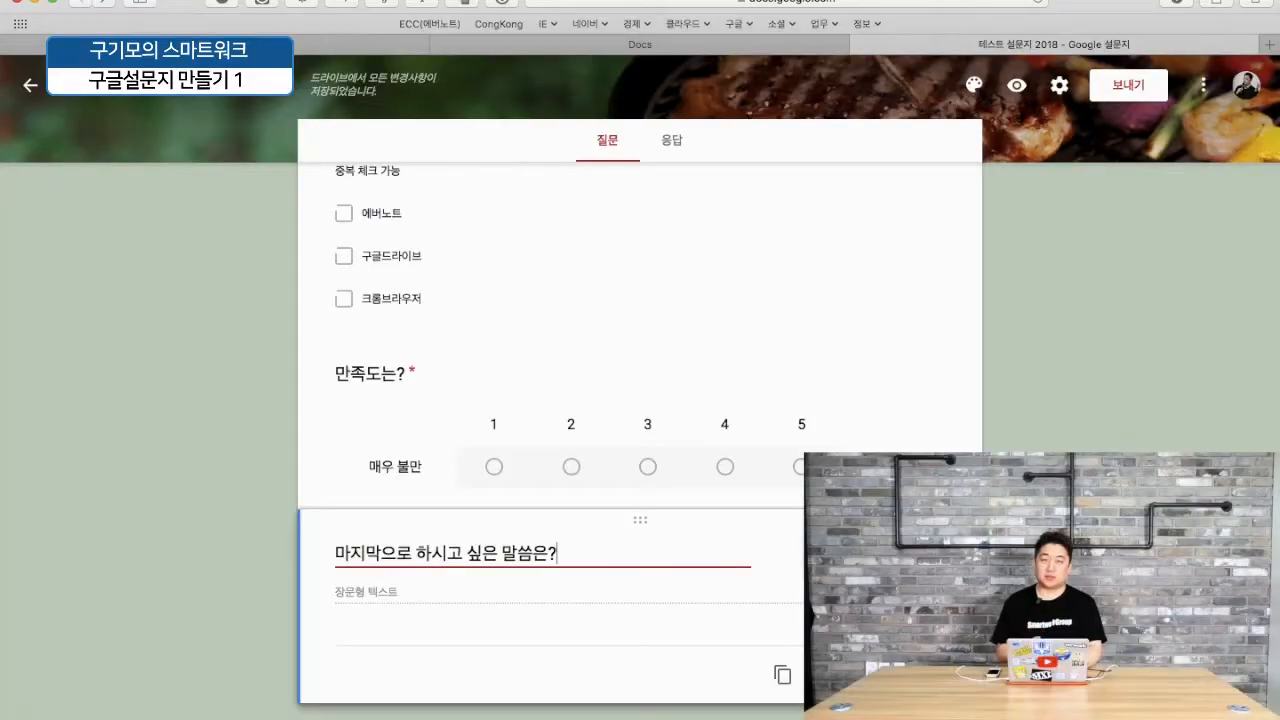
scroll(640, 400, up, 8)
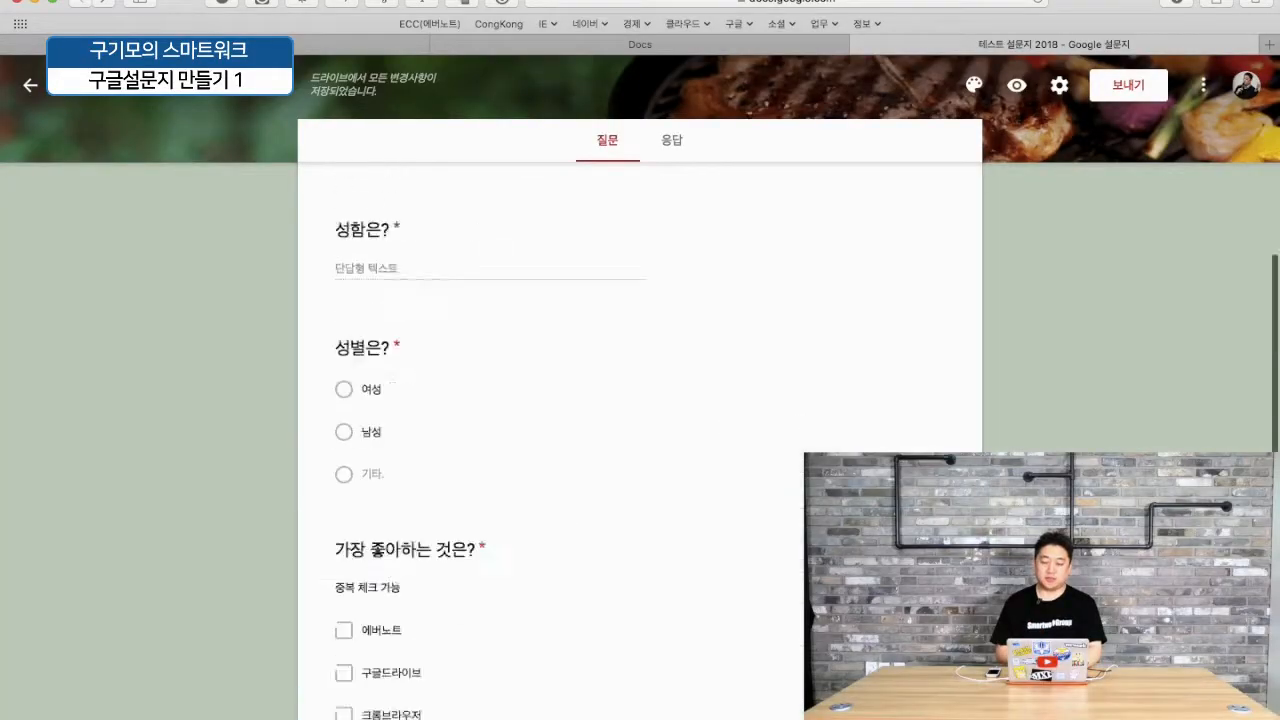
scroll(640, 400, down, 8)
scroll(640, 400, up, 8)
scroll(640, 400, down, 1)
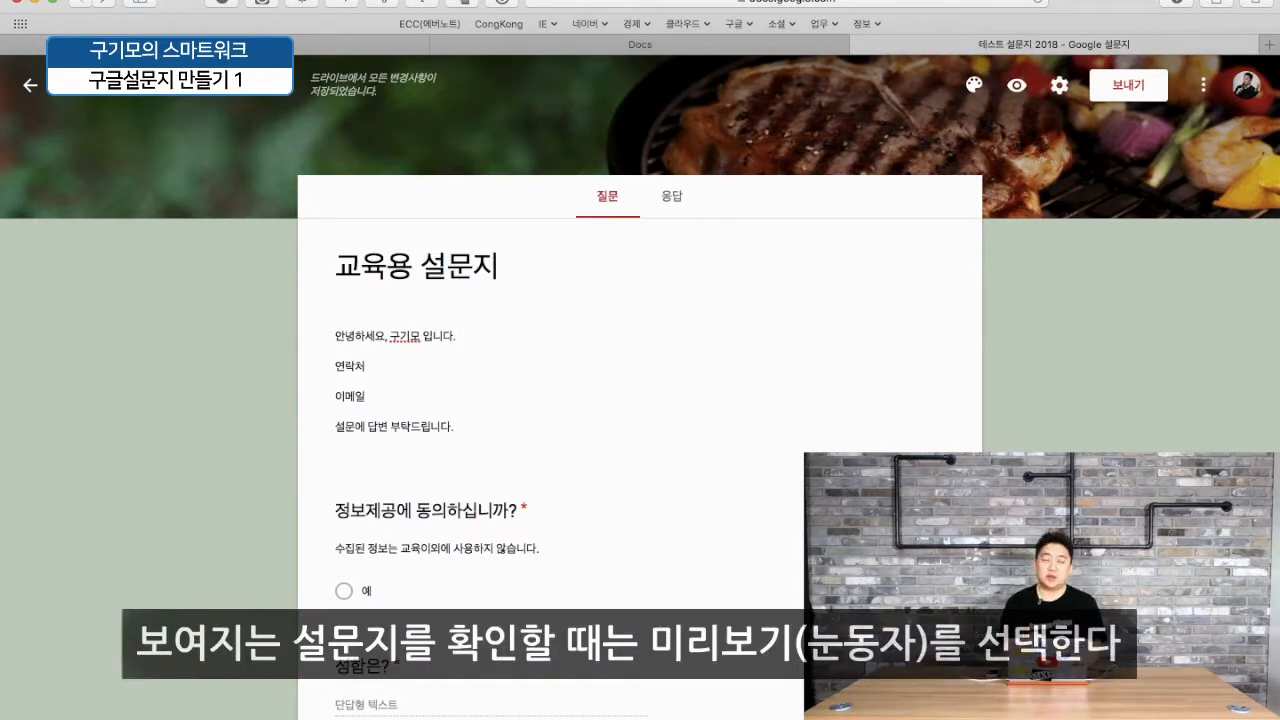
- Preview the form and answer the questions down to the favourites question
click(1018, 86)
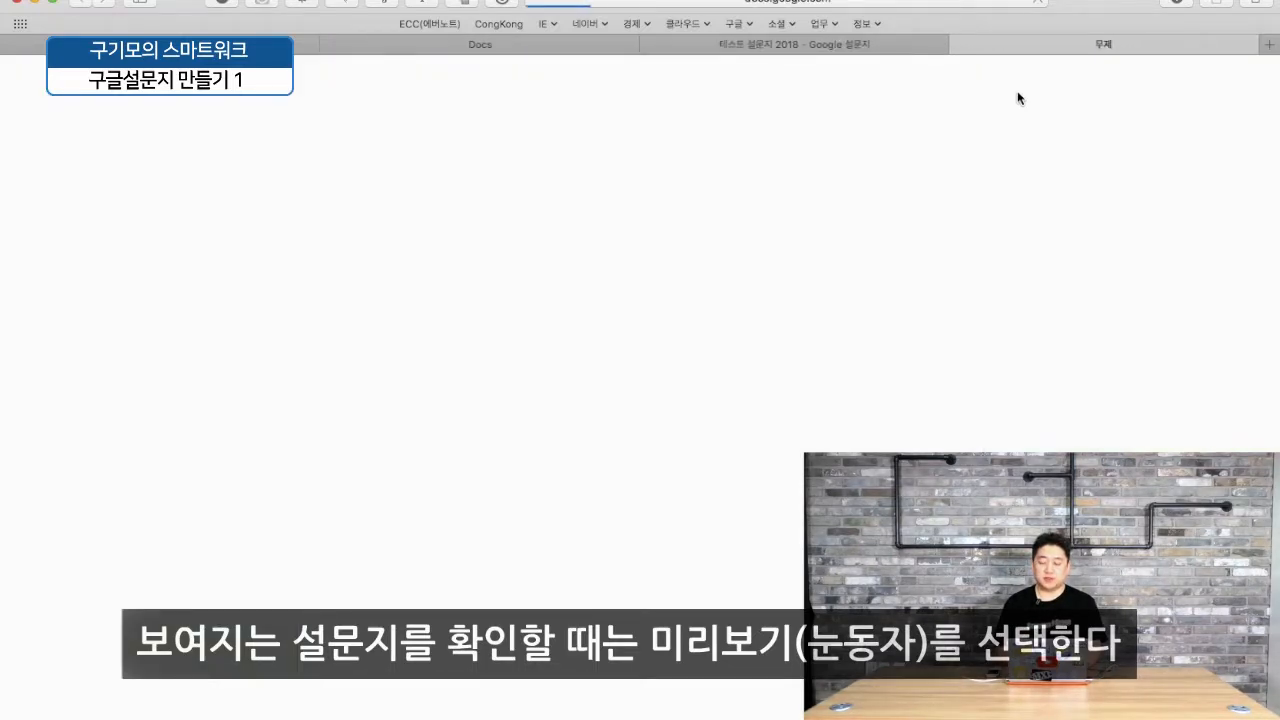
scroll(810, 275, down, 5)
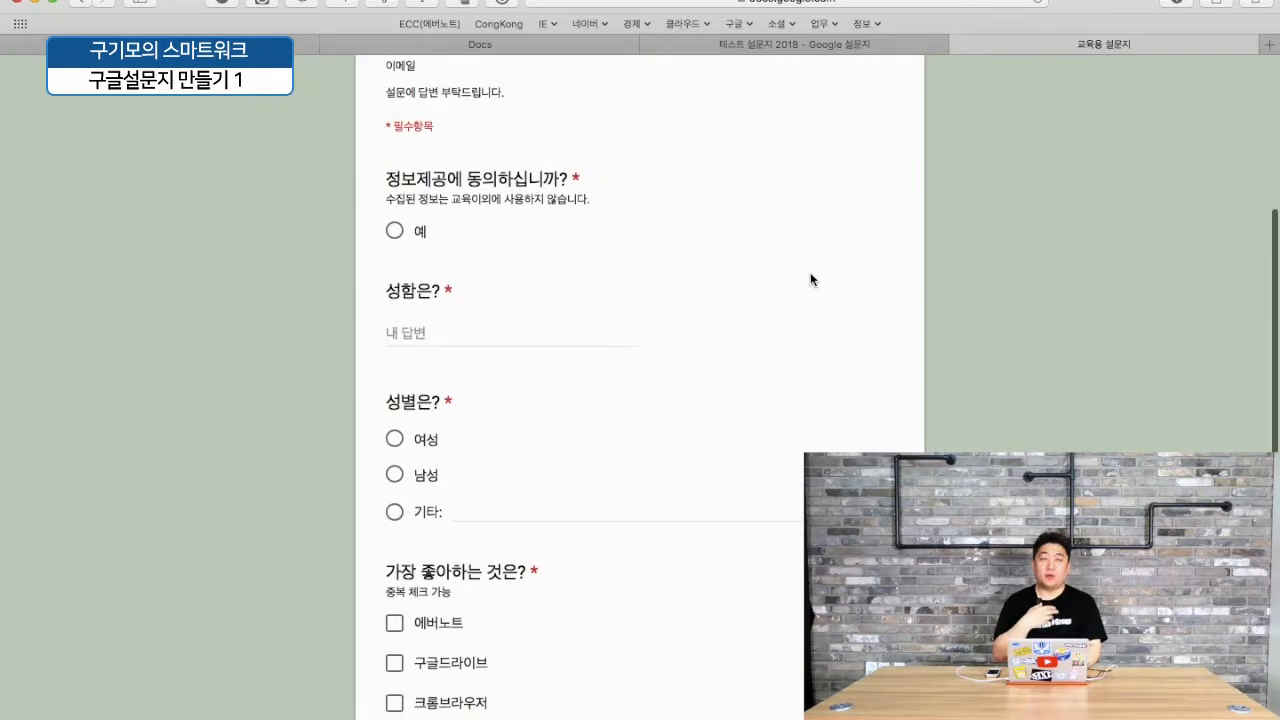
scroll(810, 274, down, 7)
scroll(810, 274, up, 12)
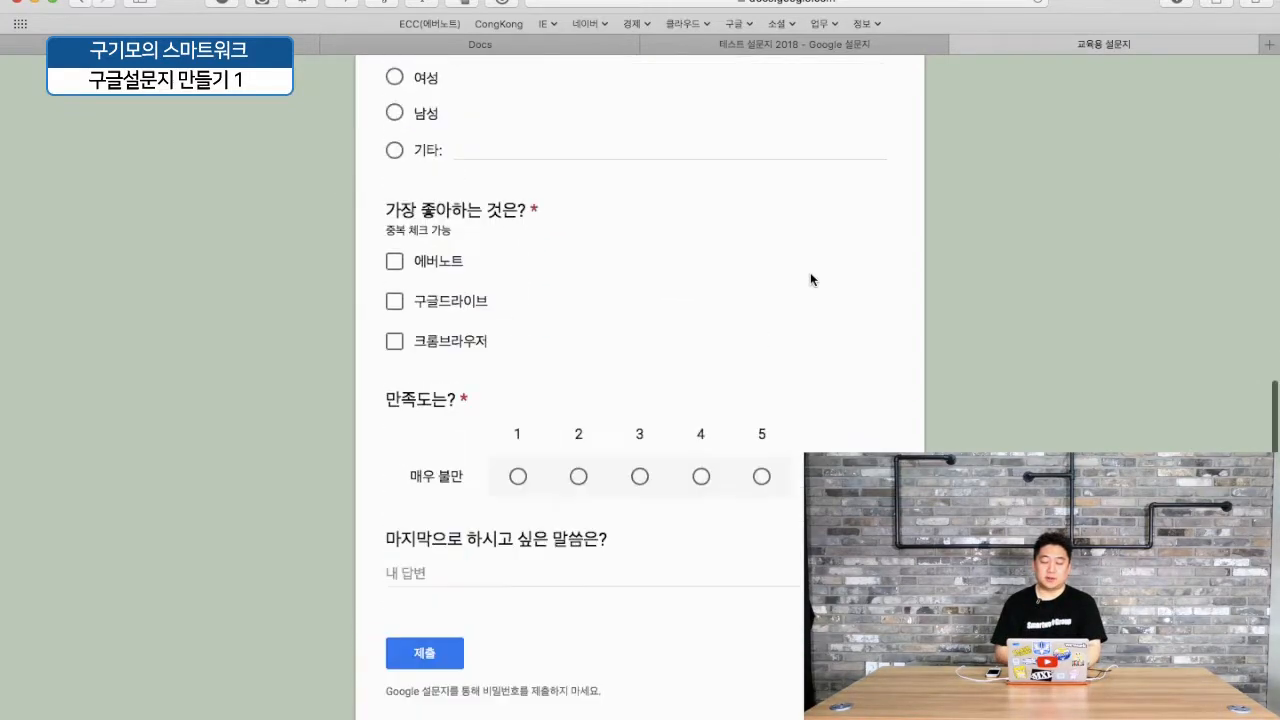
scroll(810, 274, down, 10)
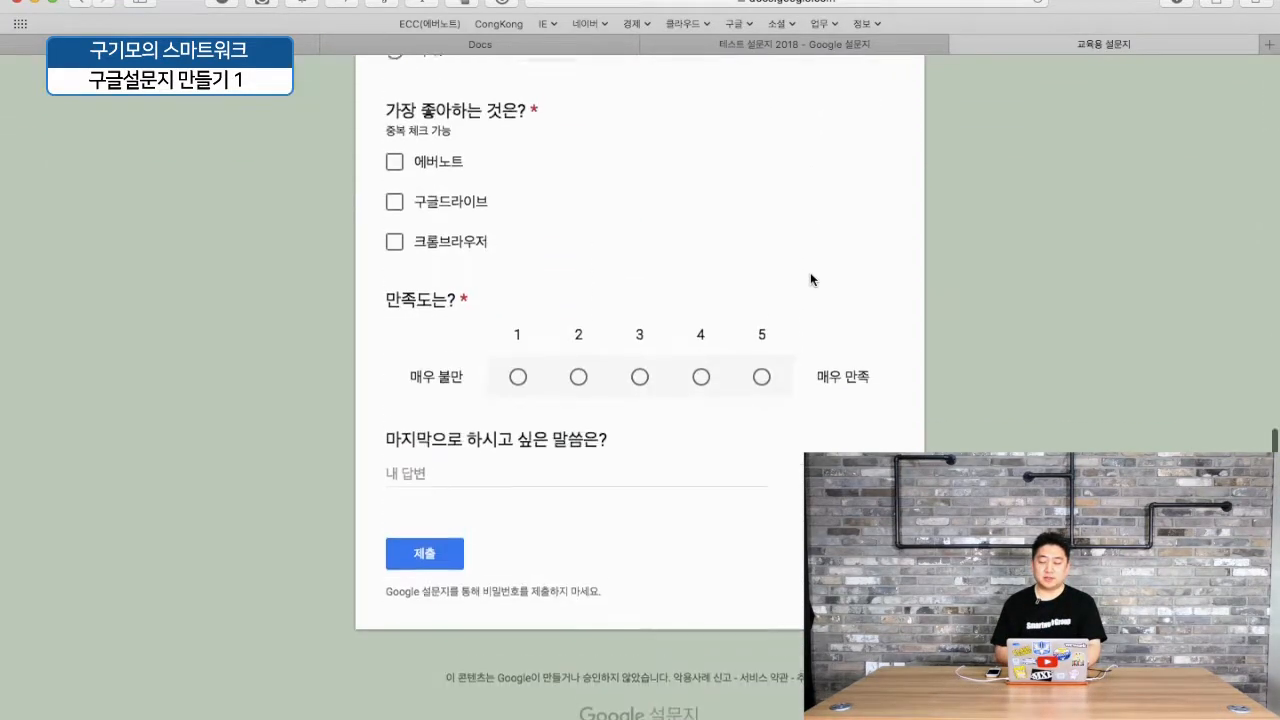
scroll(810, 274, up, 10)
scroll(565, 390, down, 3)
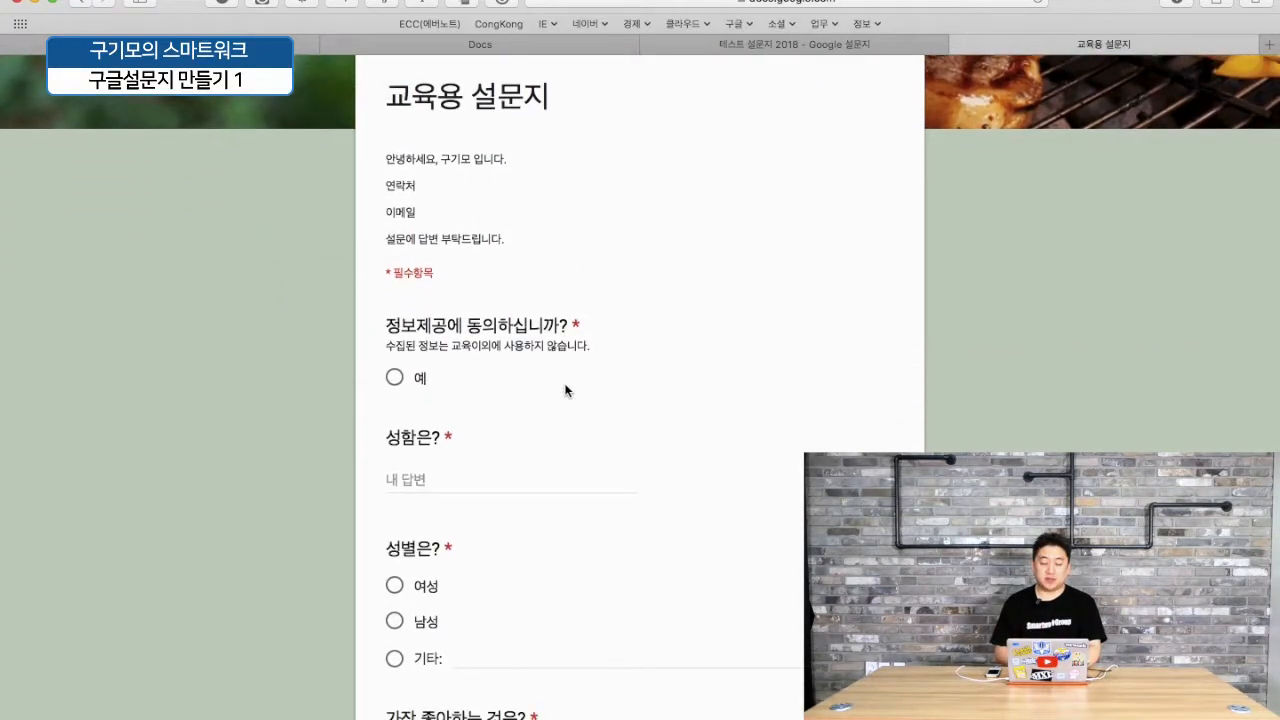
scroll(565, 390, down, 2)
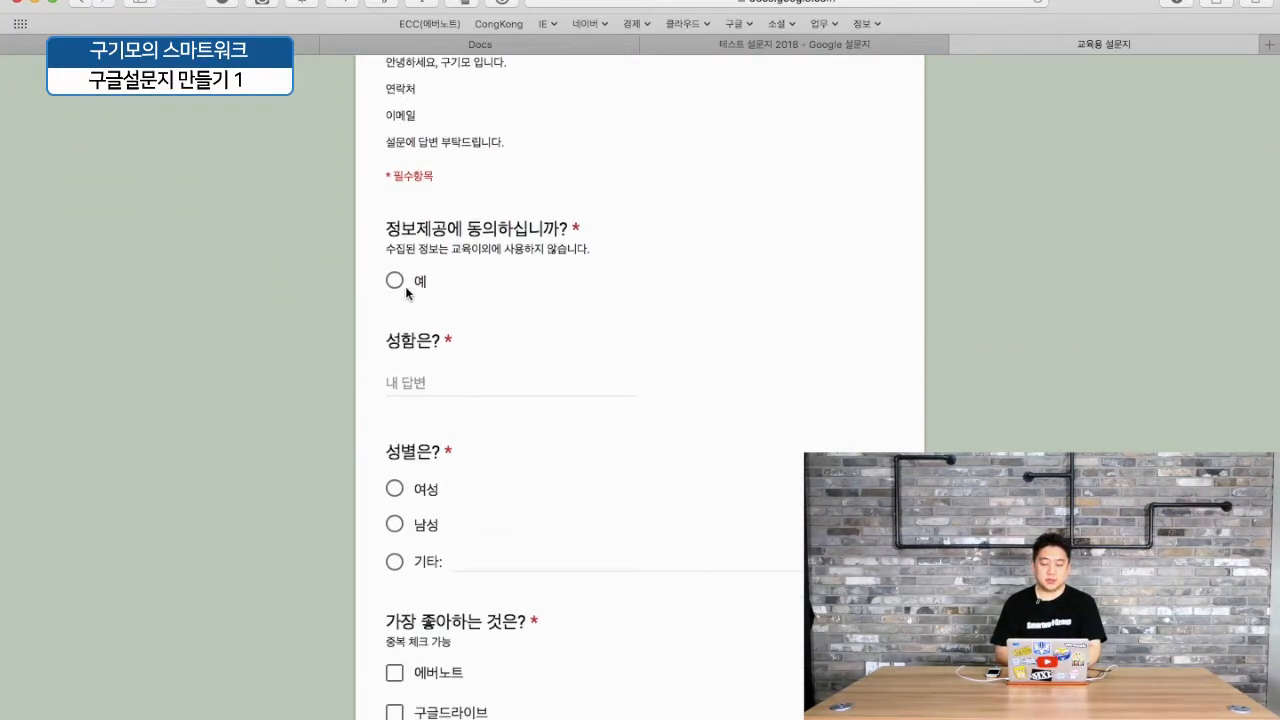
scroll(503, 301, down, 1)
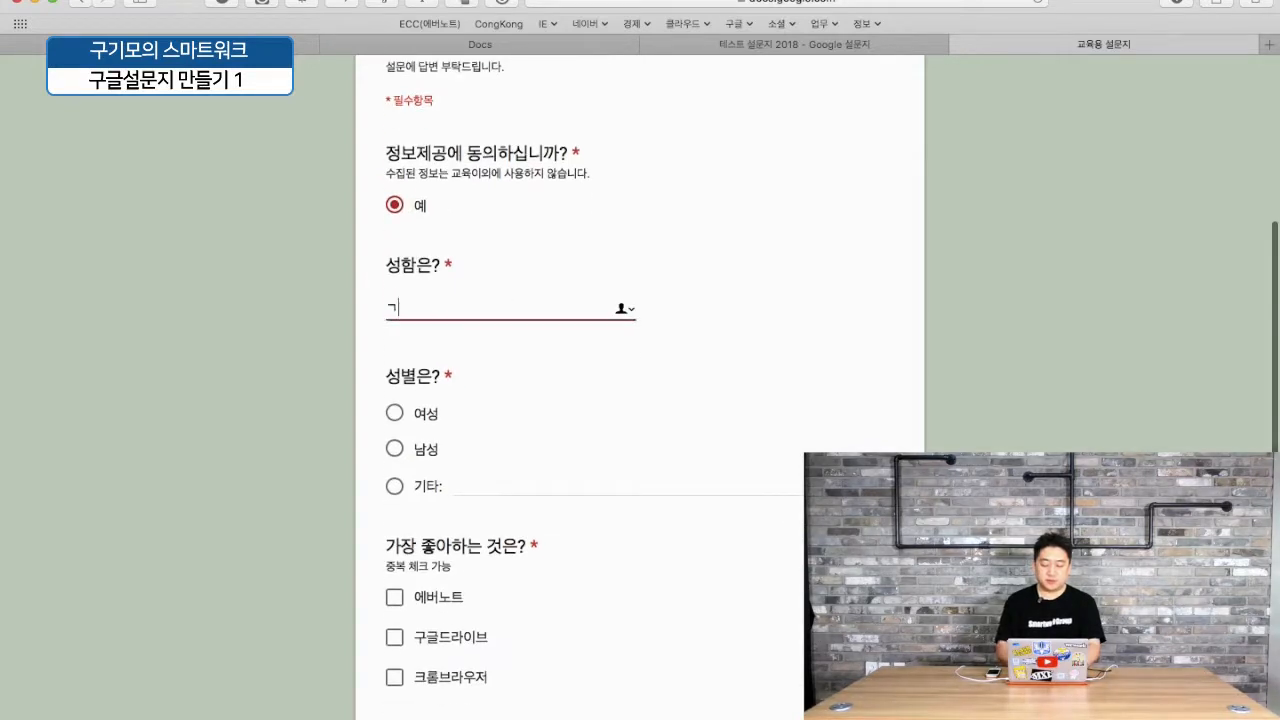
scroll(377, 348, down, 2)
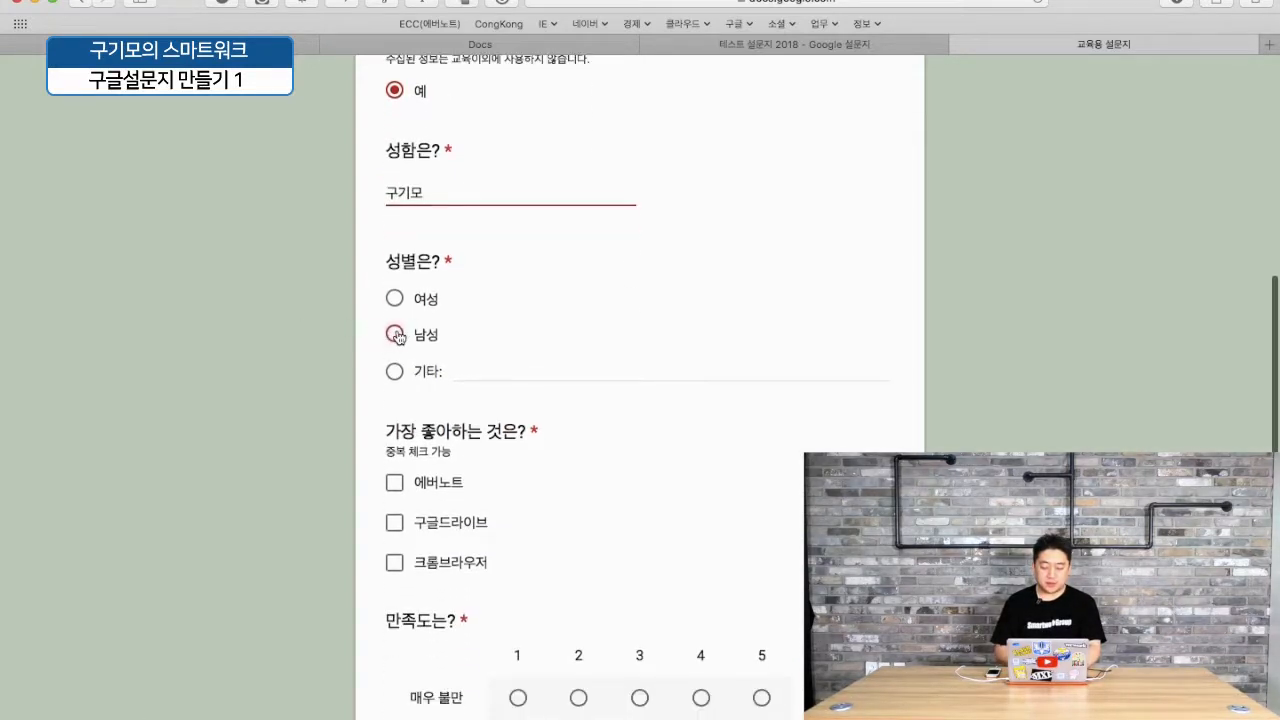
- Tick 구글드라이브, enter '감사합니다.' as the closing comment, and submit the response
click(397, 520)
scroll(580, 505, down, 4)
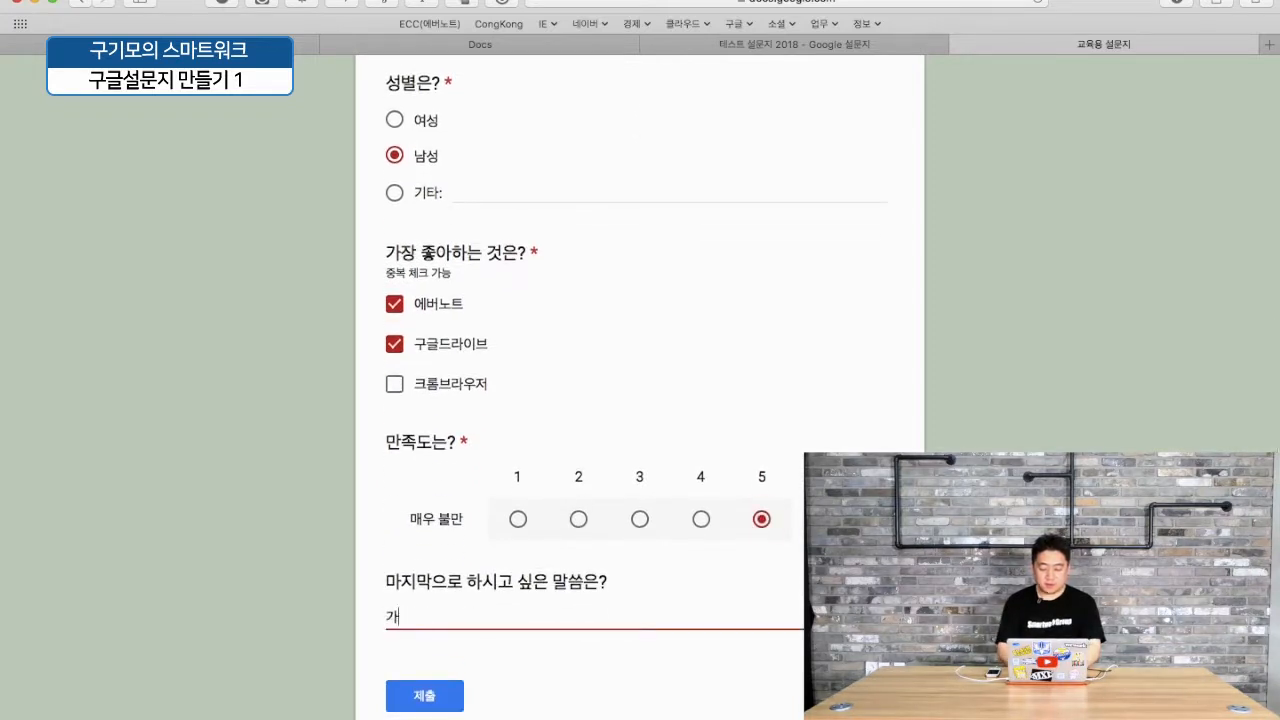
text(감사합니다.)
click(433, 700)
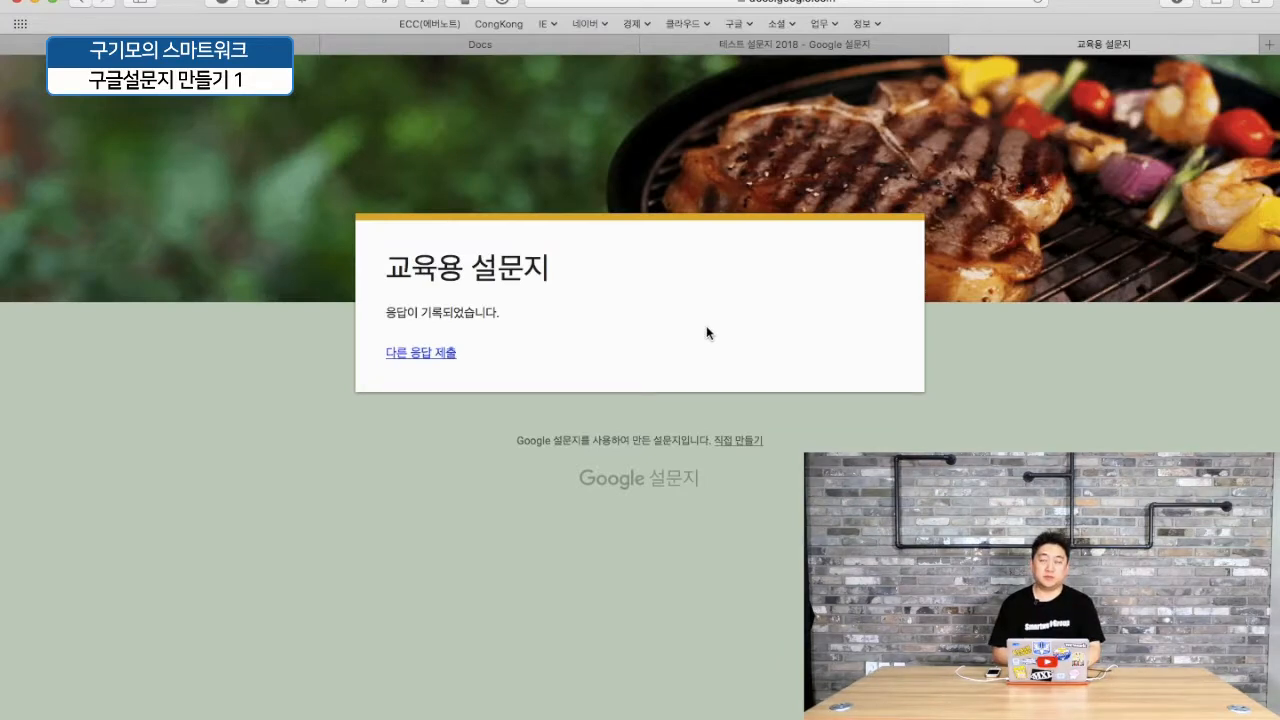
- Open the 응답 summary of 테스트 설문지 2018, showing 1 response and its charts
click(835, 42)
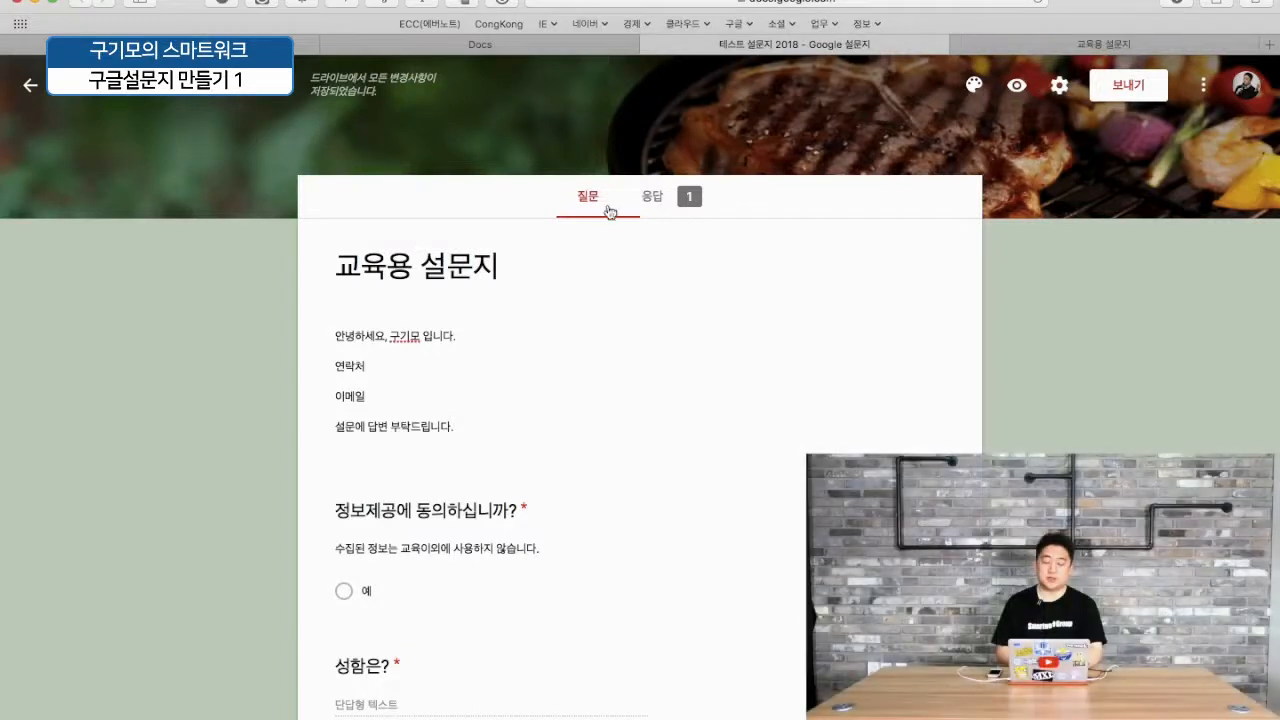
click(662, 198)
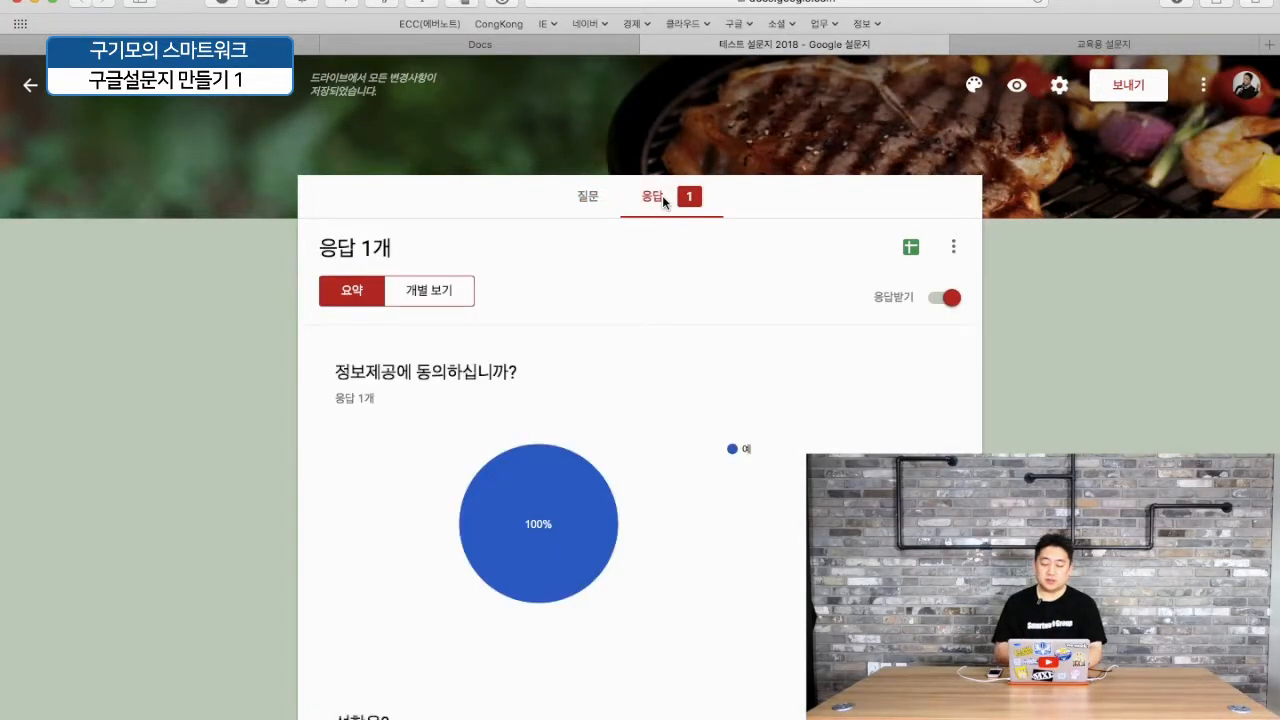
scroll(769, 402, down, 10)
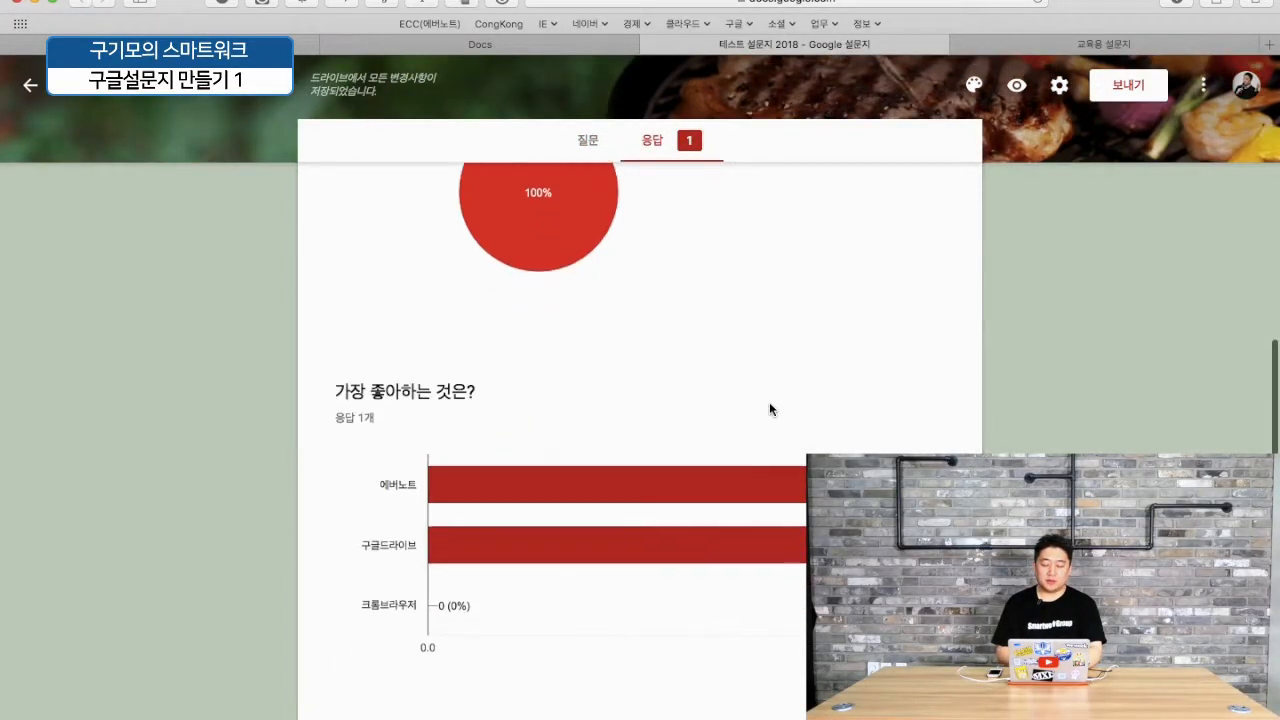
scroll(769, 402, down, 2)
scroll(769, 402, up, 10)
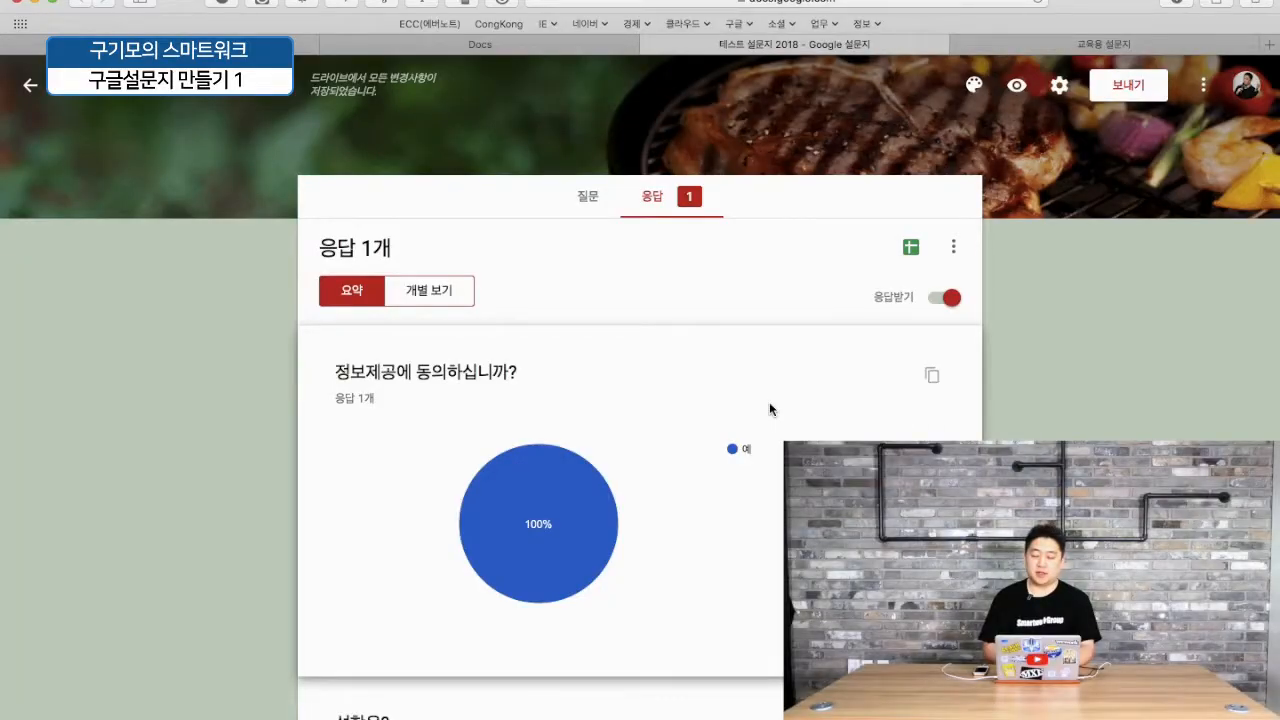
- Link the responses to a new spreadsheet 테스트 설문지 2018(응답)
click(911, 247)
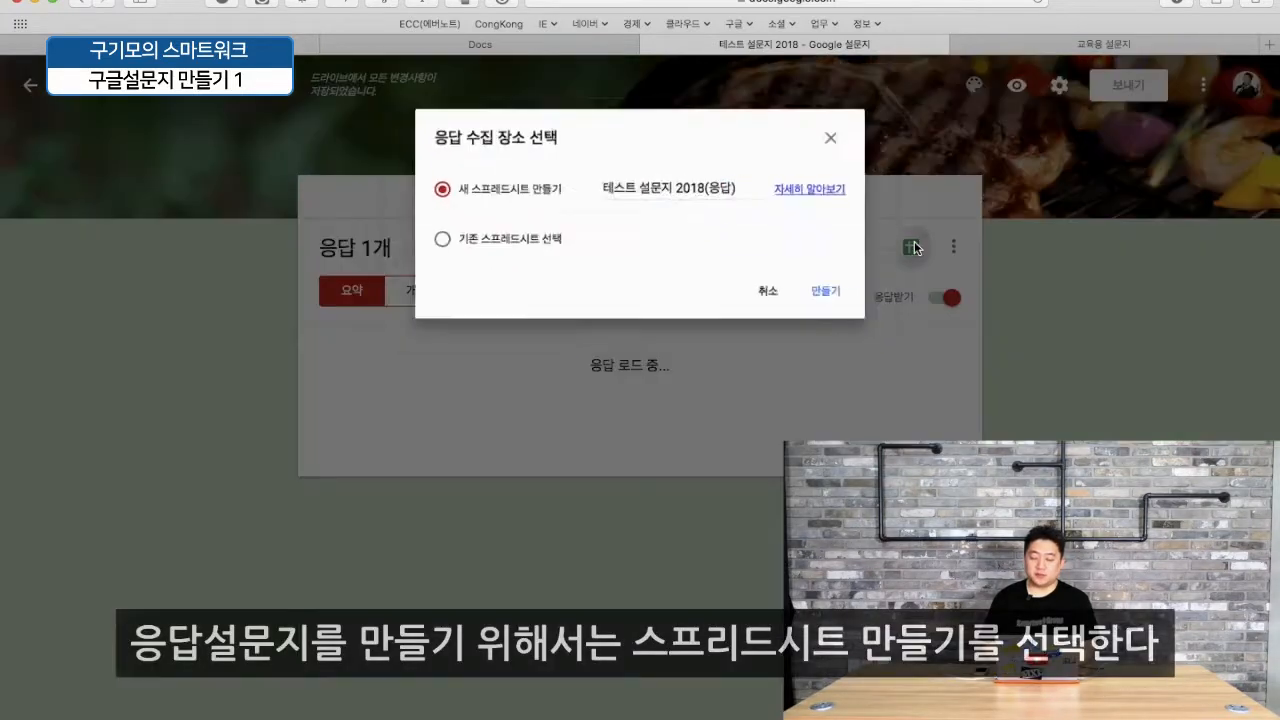
click(845, 302)
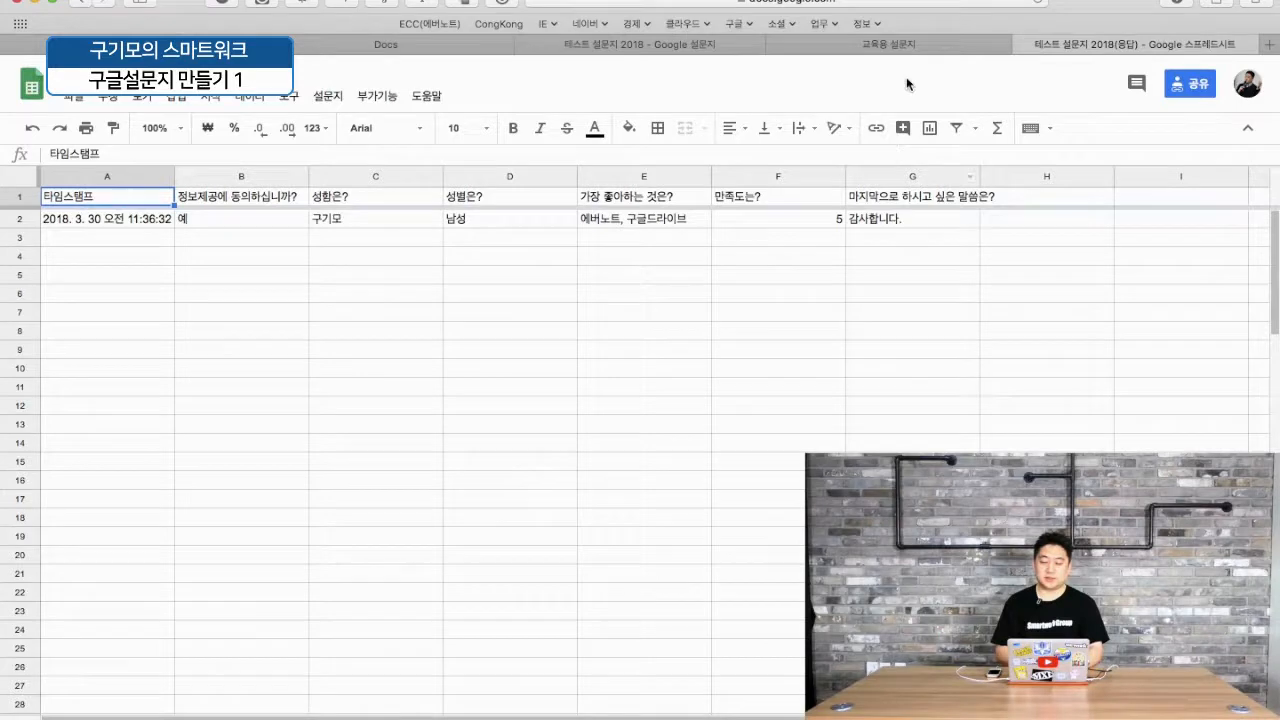
click(888, 44)
- Return to the form's questions, then view the submitted-response page again
click(695, 46)
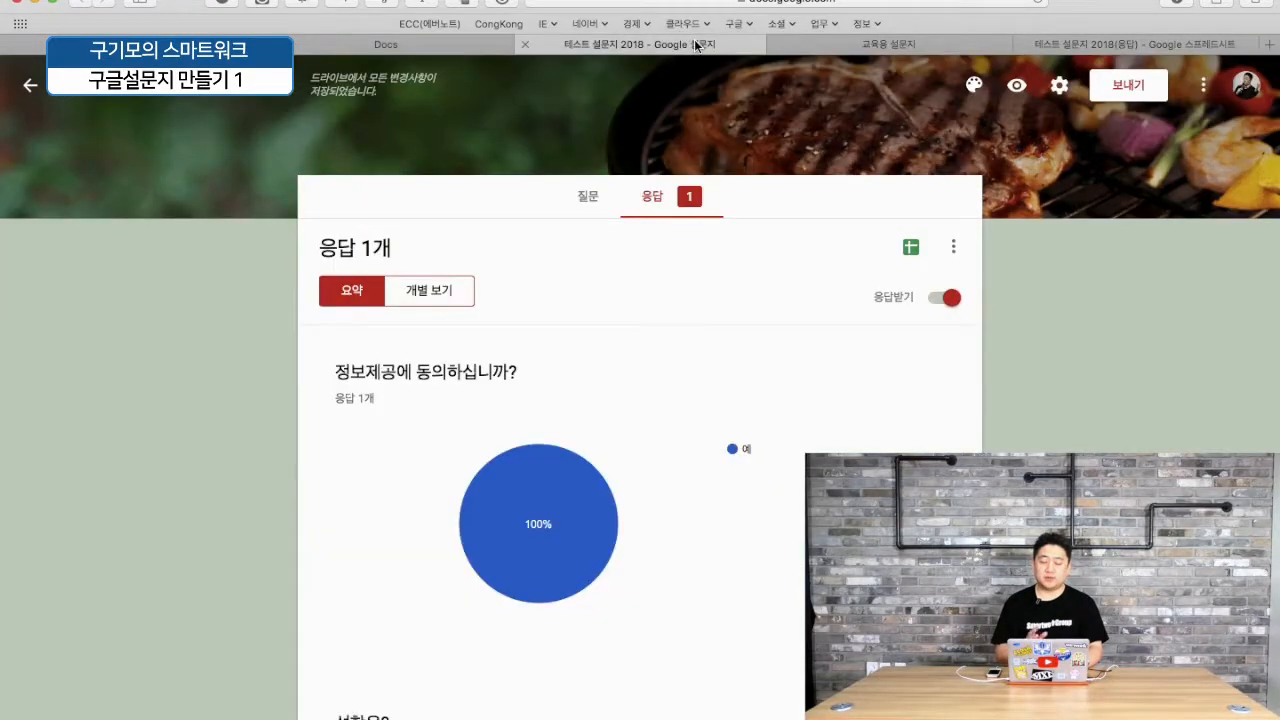
click(587, 200)
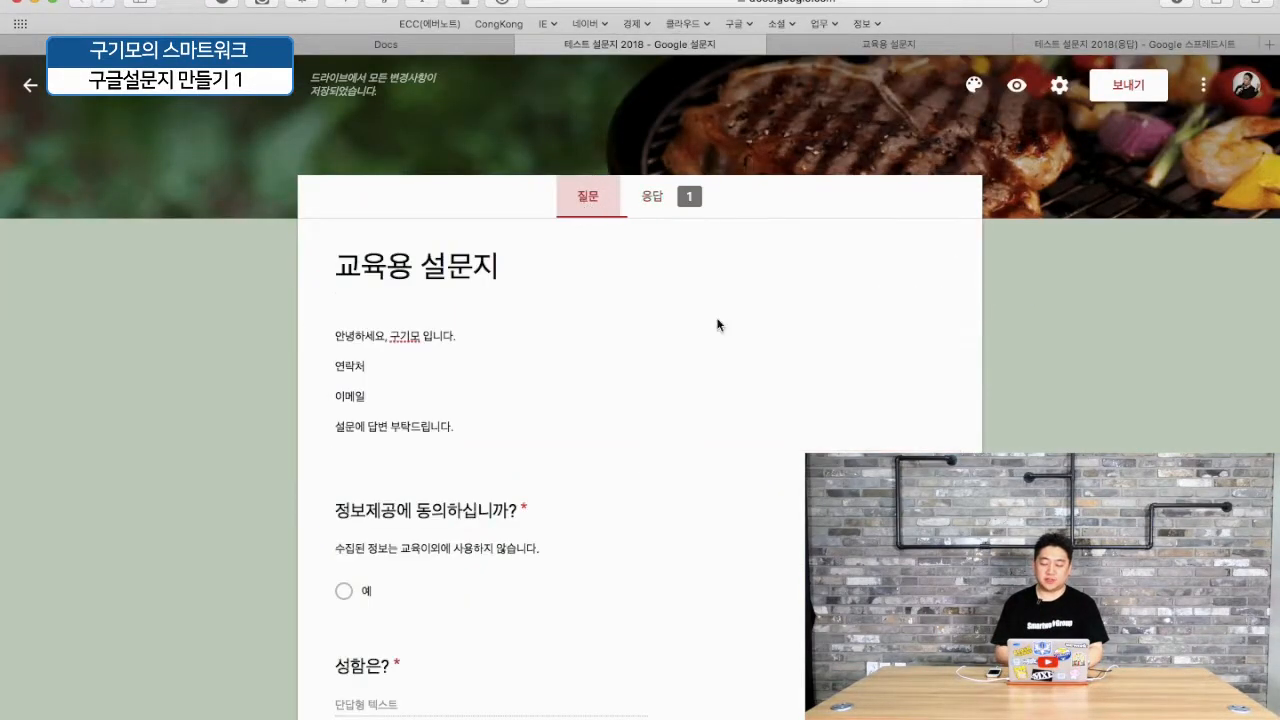
click(871, 44)
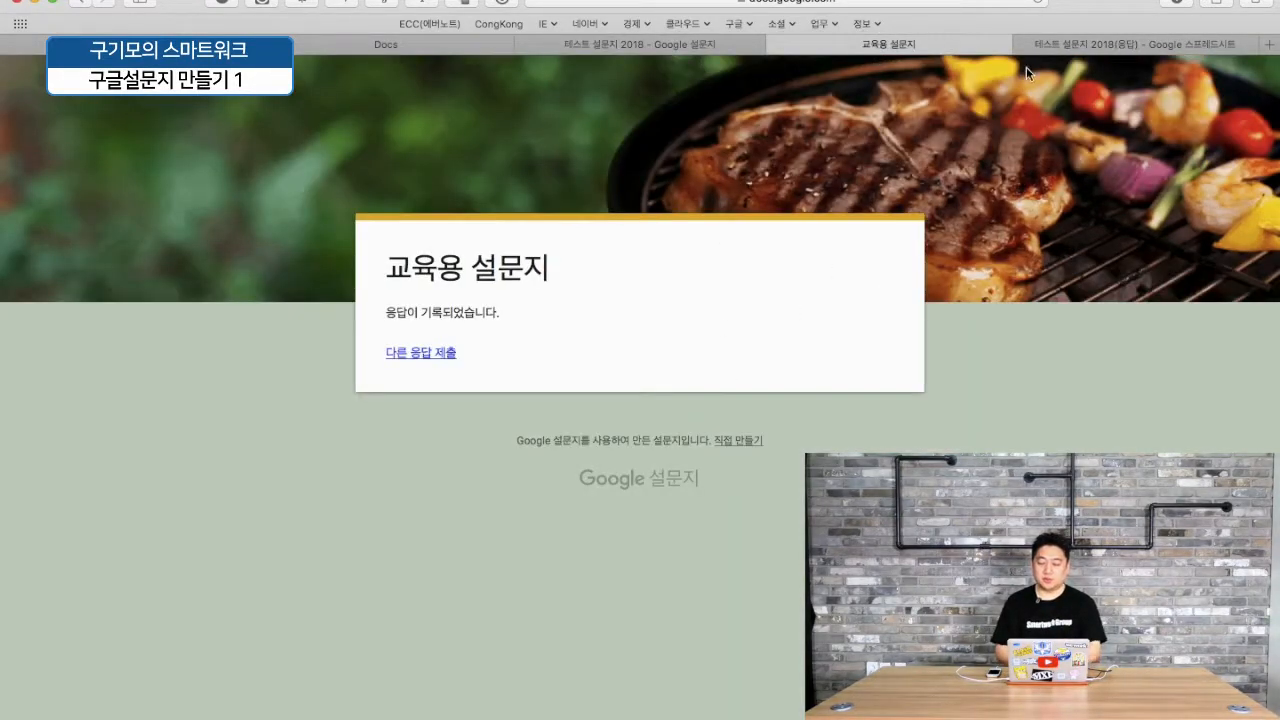
- Check row 2 of the 테스트 설문지 2018(응답) sheet, then return to the form editor
click(1095, 44)
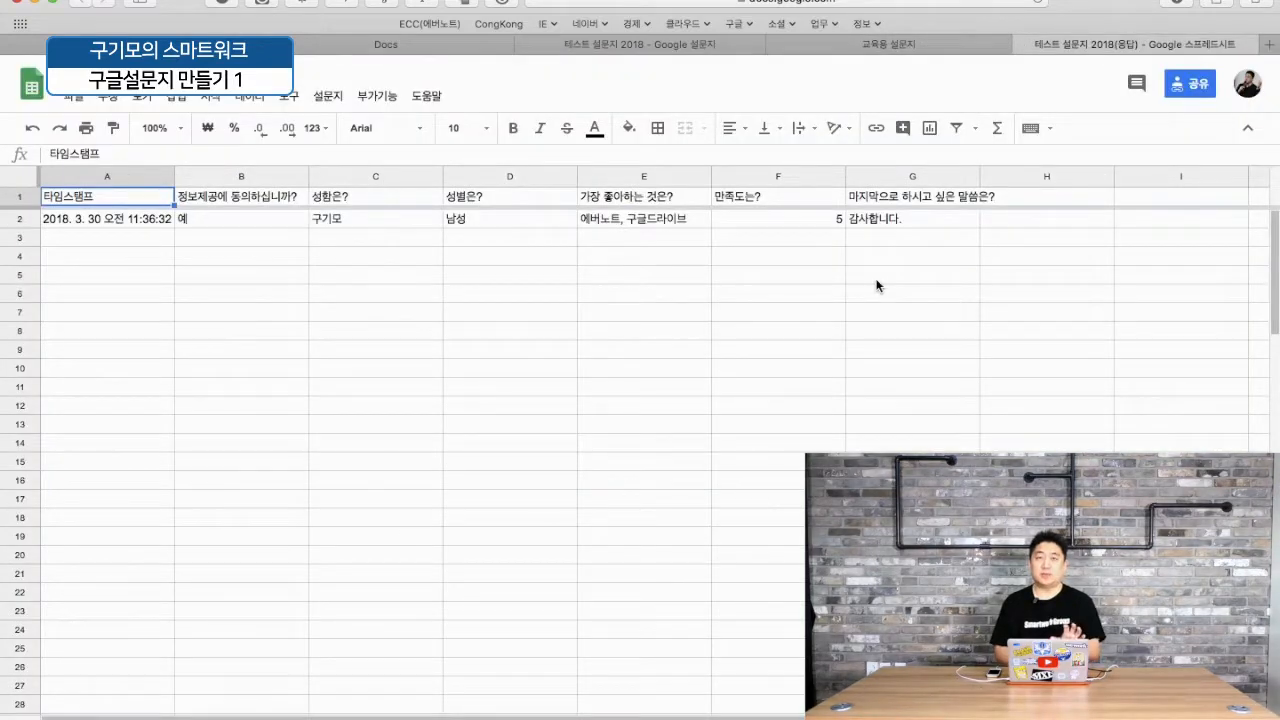
click(701, 46)
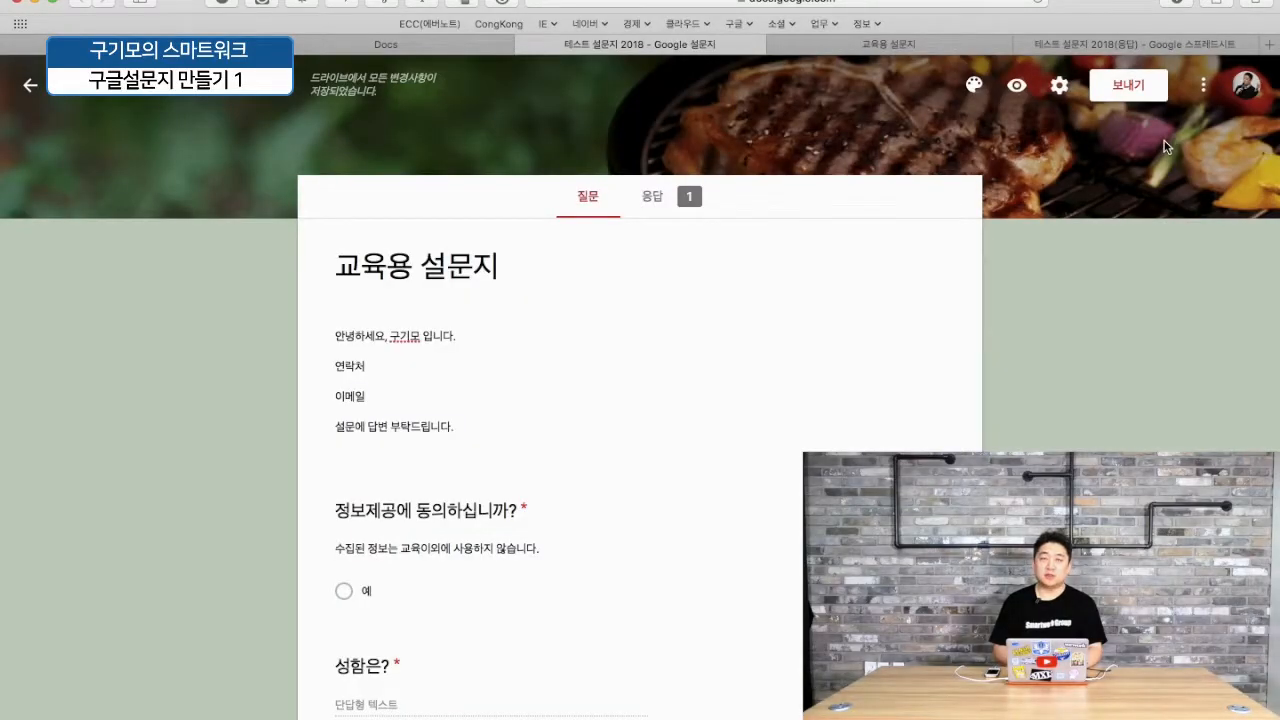
- Open the send dialog and add the suggested contact as the email recipient
click(1131, 82)
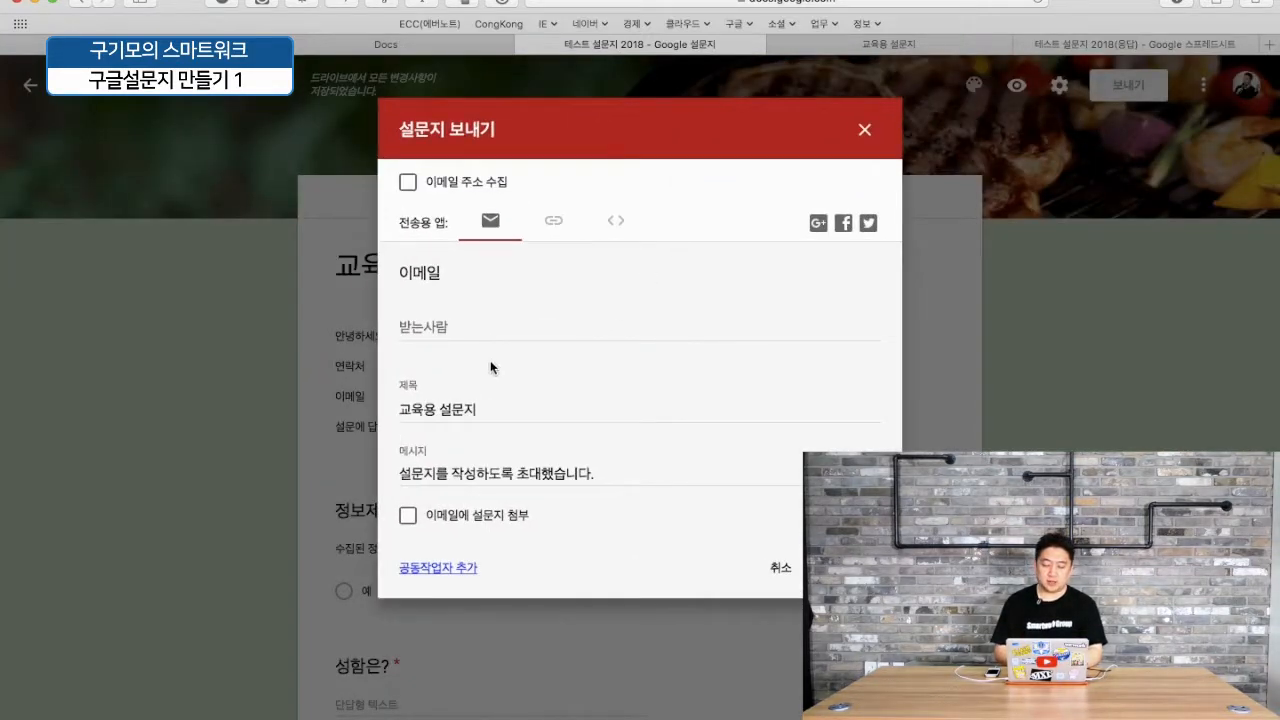
click(481, 325)
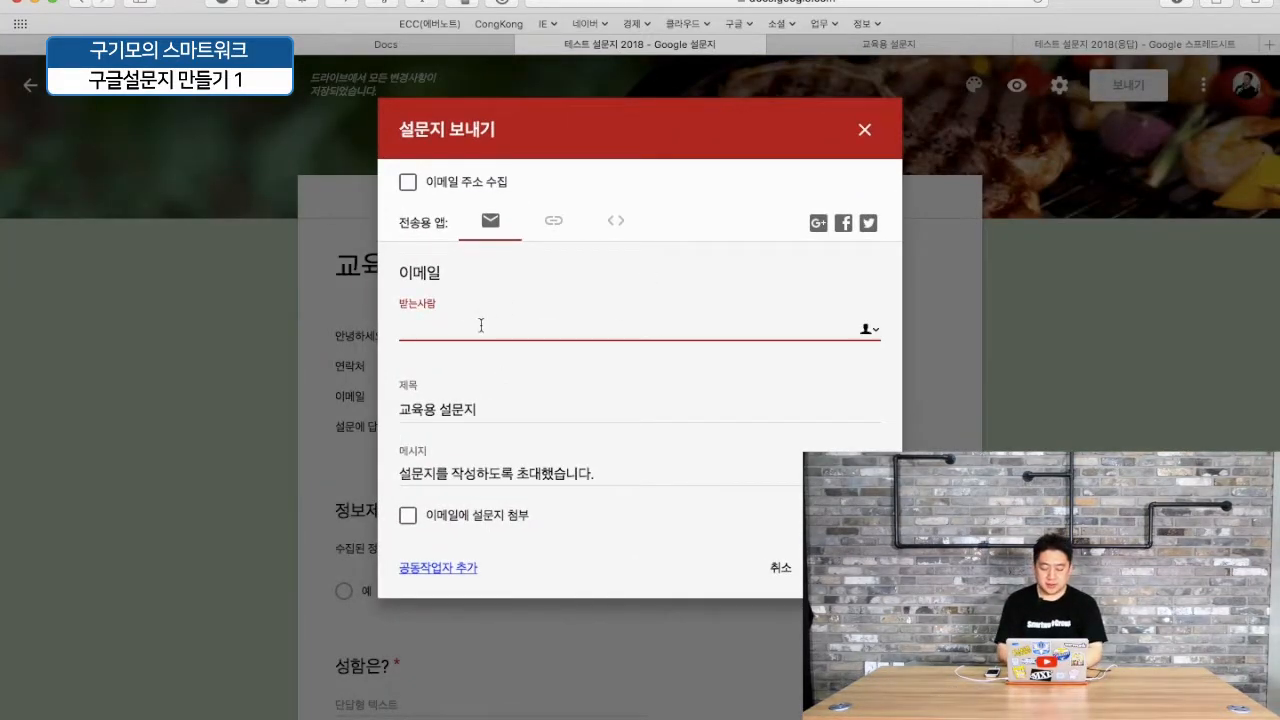
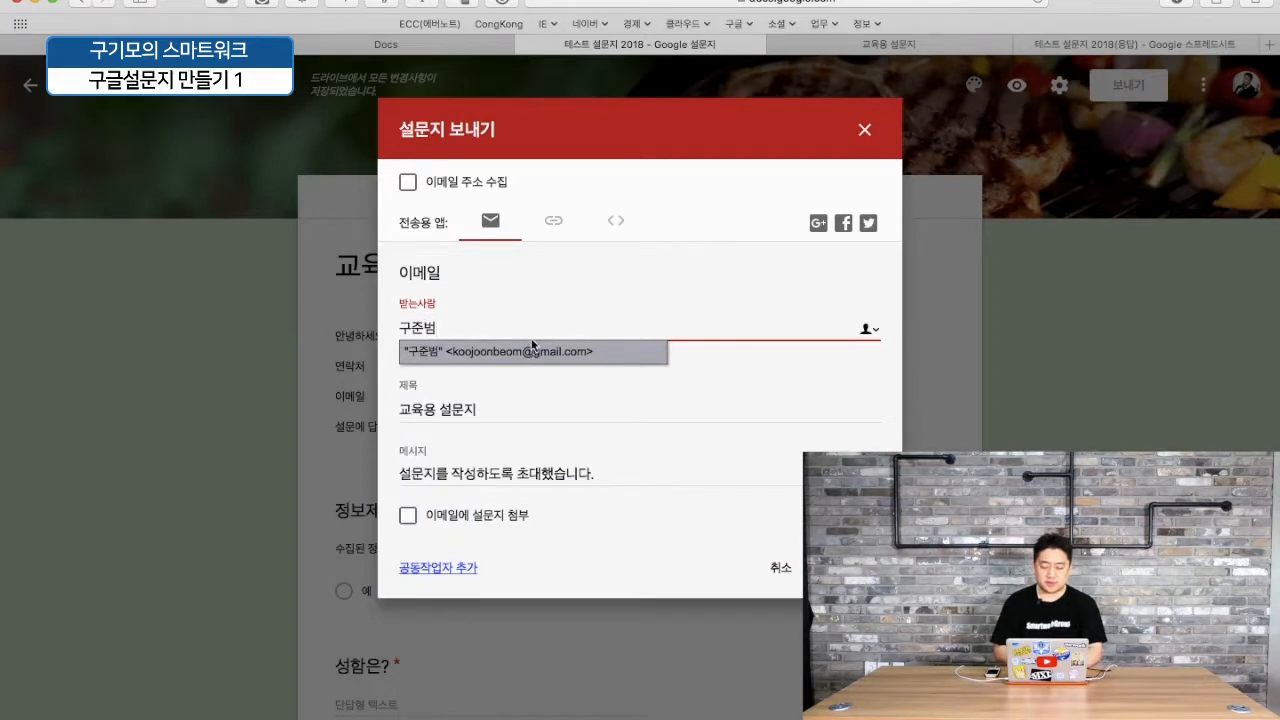
click(533, 349)
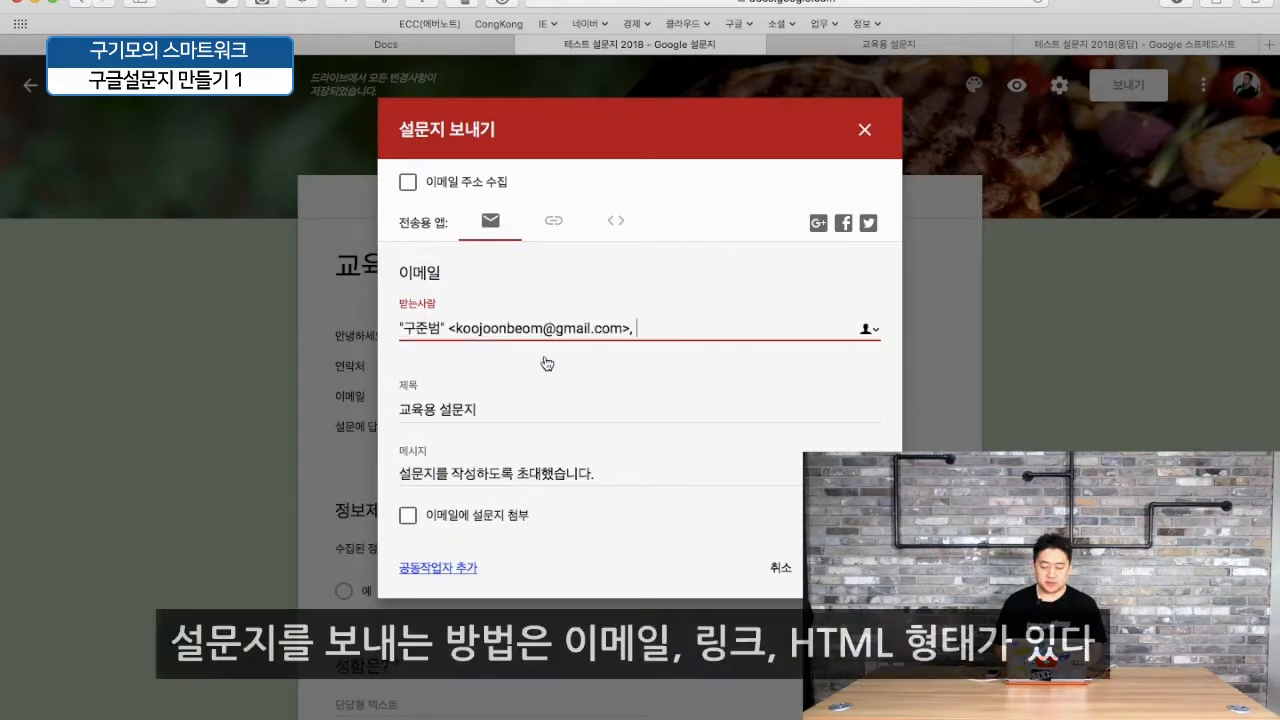
- Toggle 이메일에 설문지 첨부 on and then back off
click(409, 517)
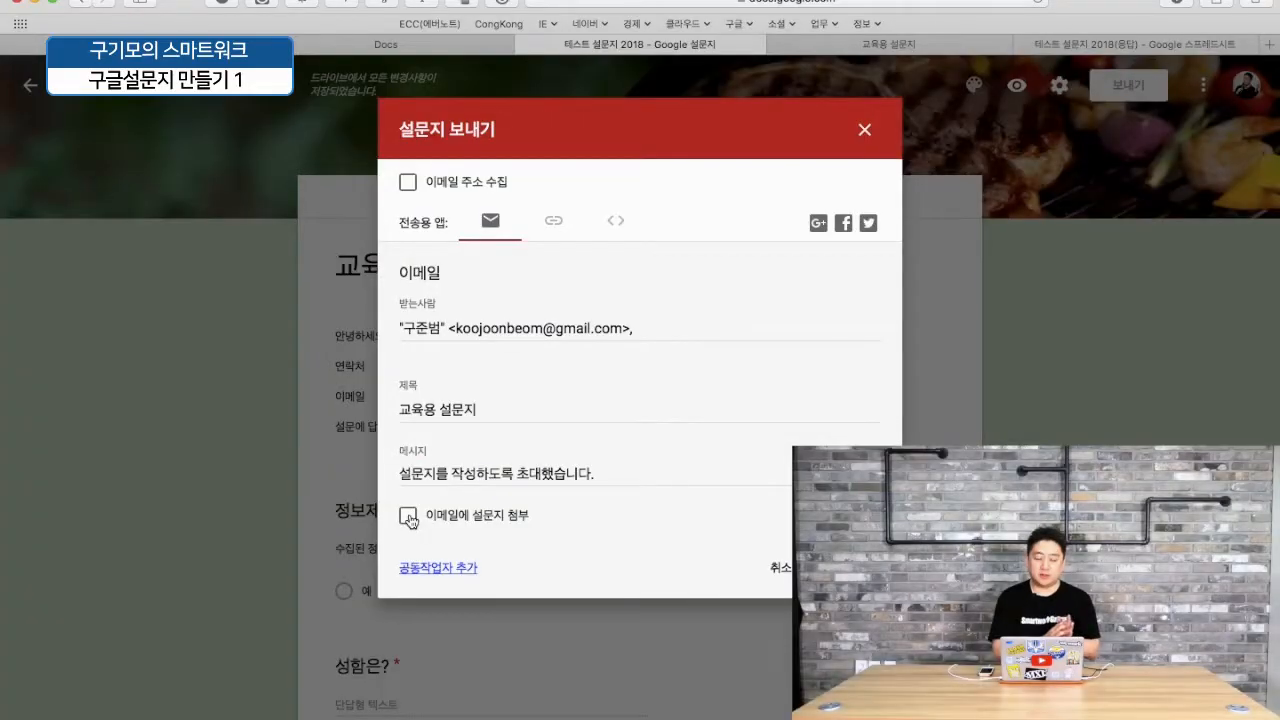
click(409, 516)
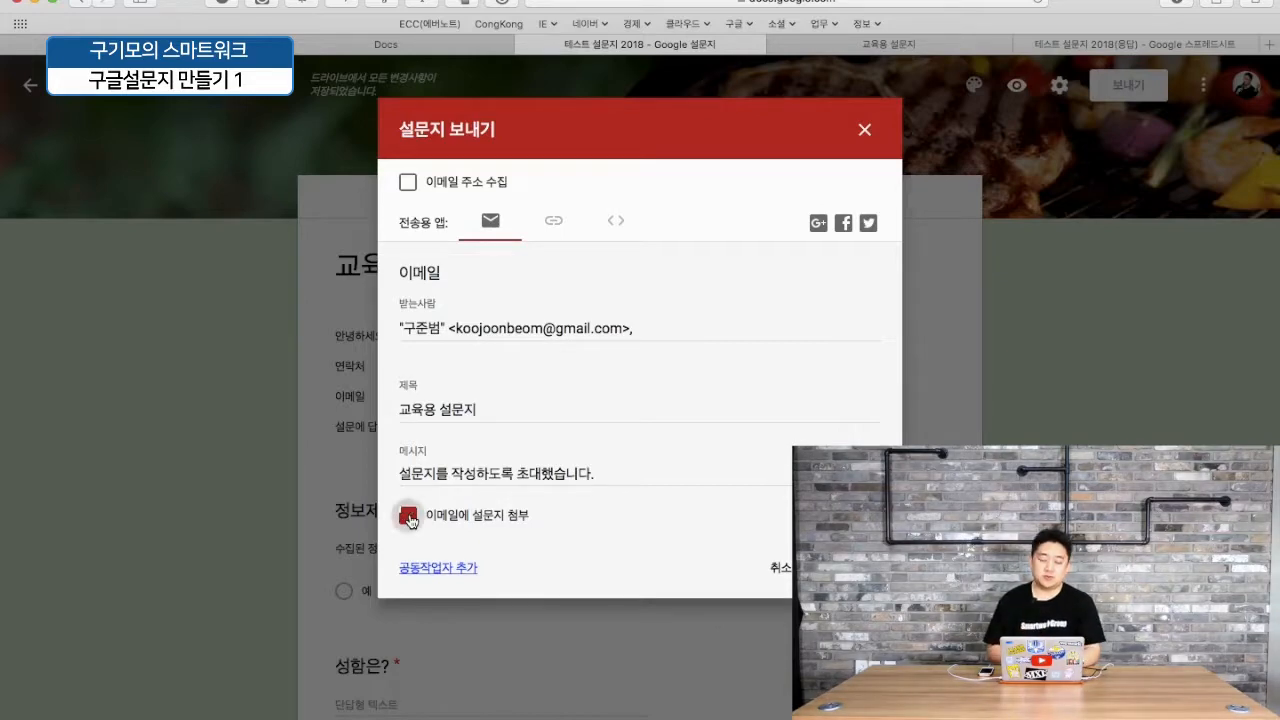
click(409, 516)
- Get the form's link and shorten it with URL 단축
click(551, 222)
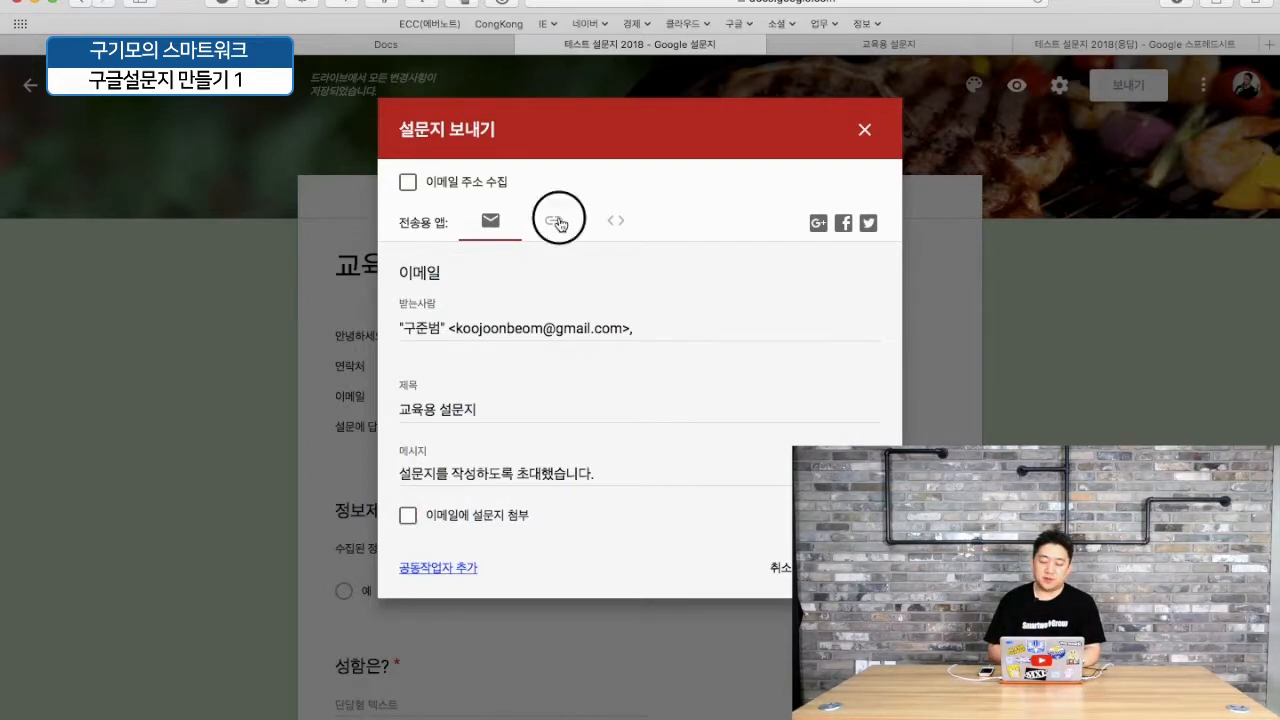
click(617, 309)
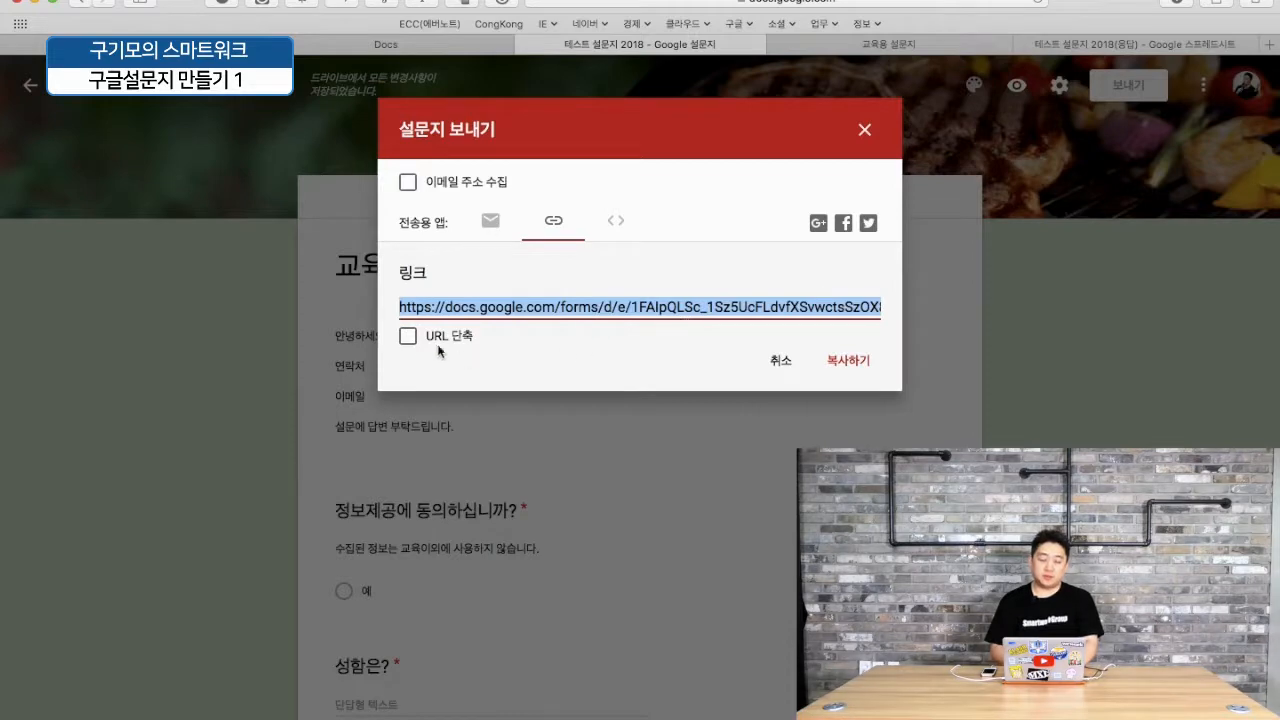
click(407, 338)
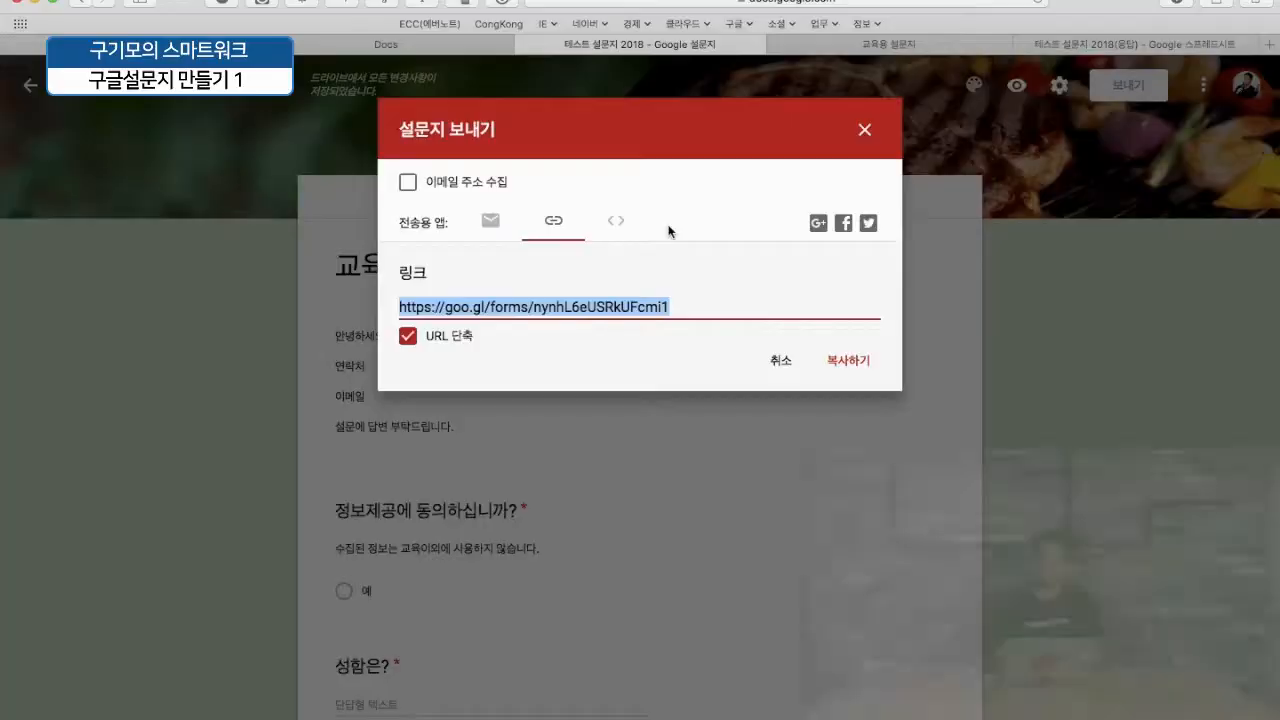
- Show the iframe embed code sized 760 × 500 px
click(617, 222)
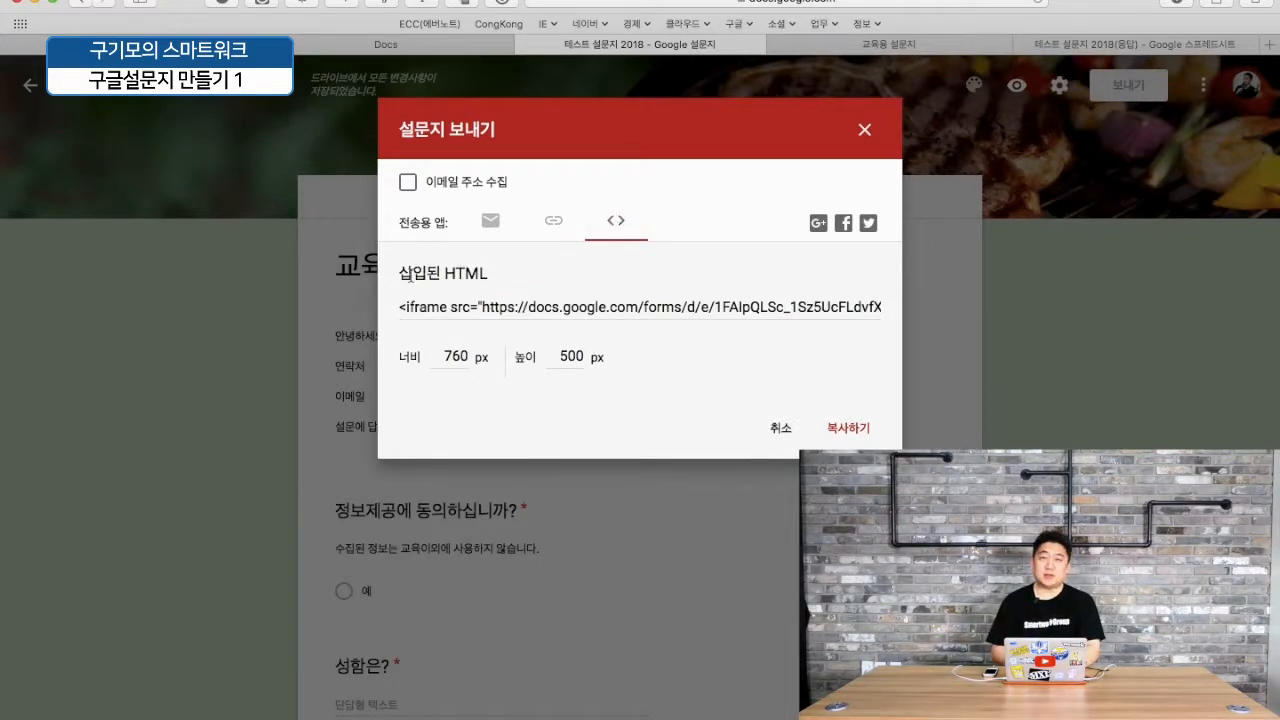
click(541, 299)
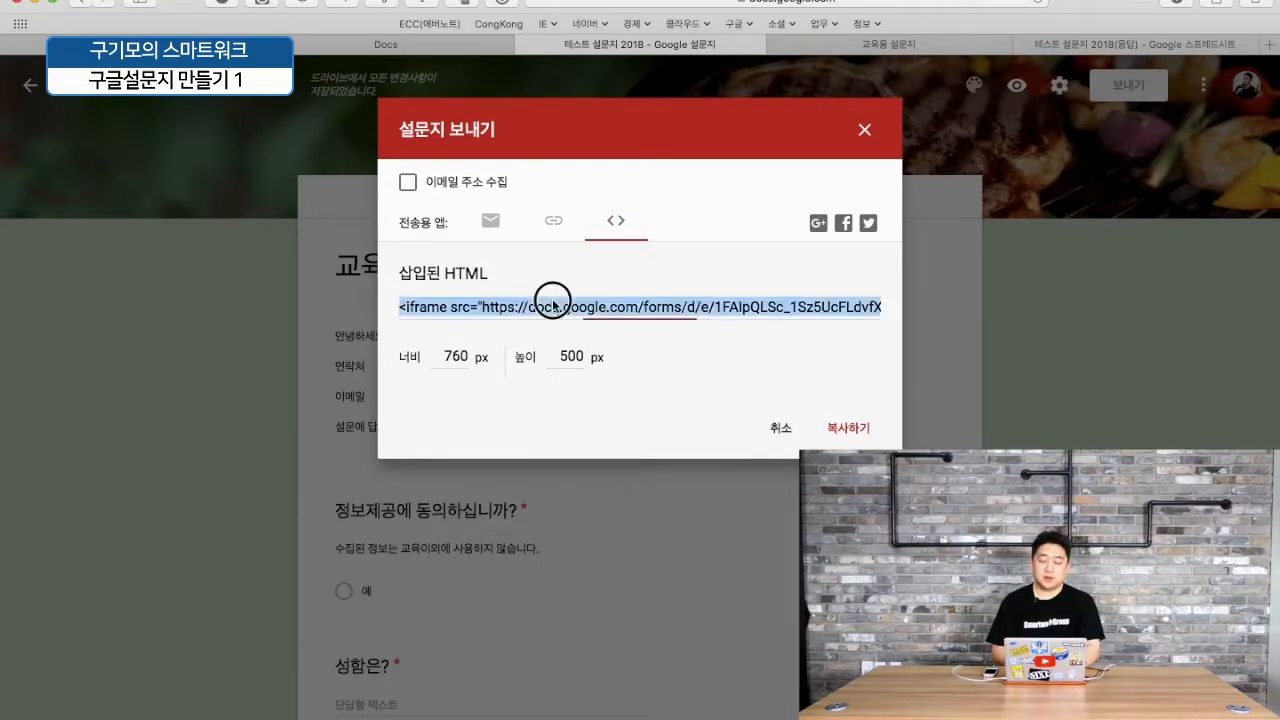
click(553, 220)
click(612, 221)
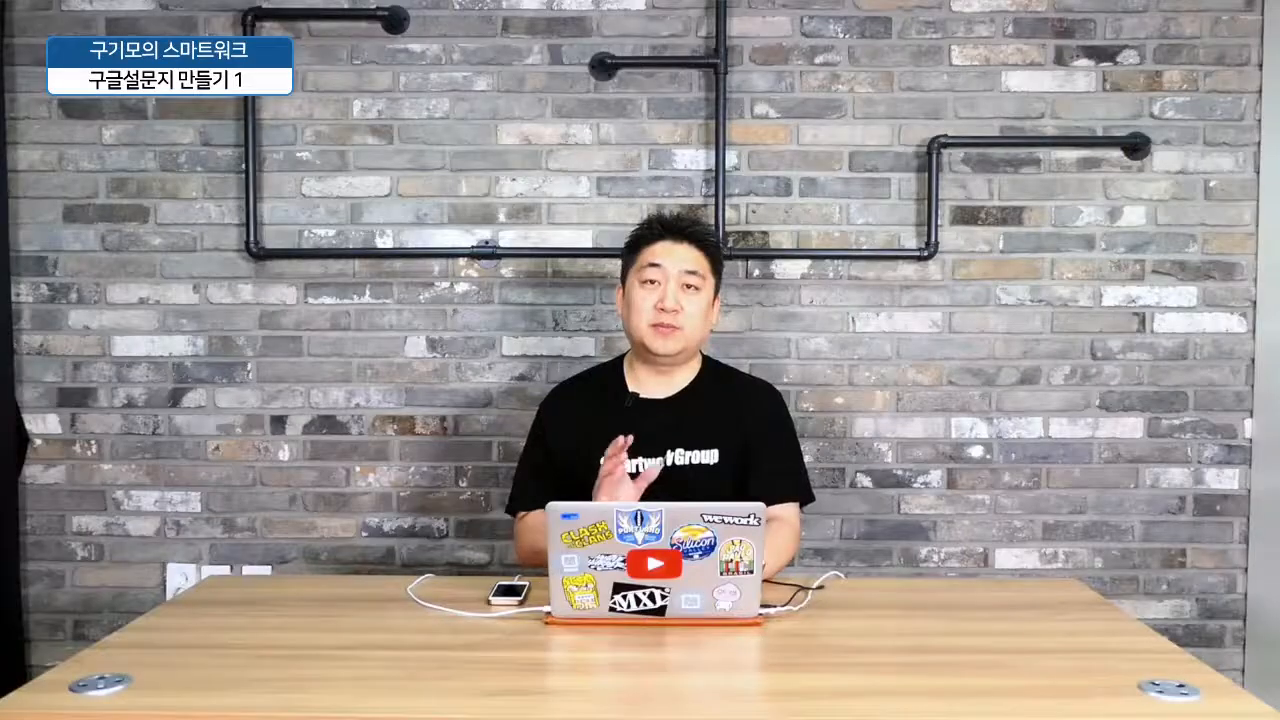